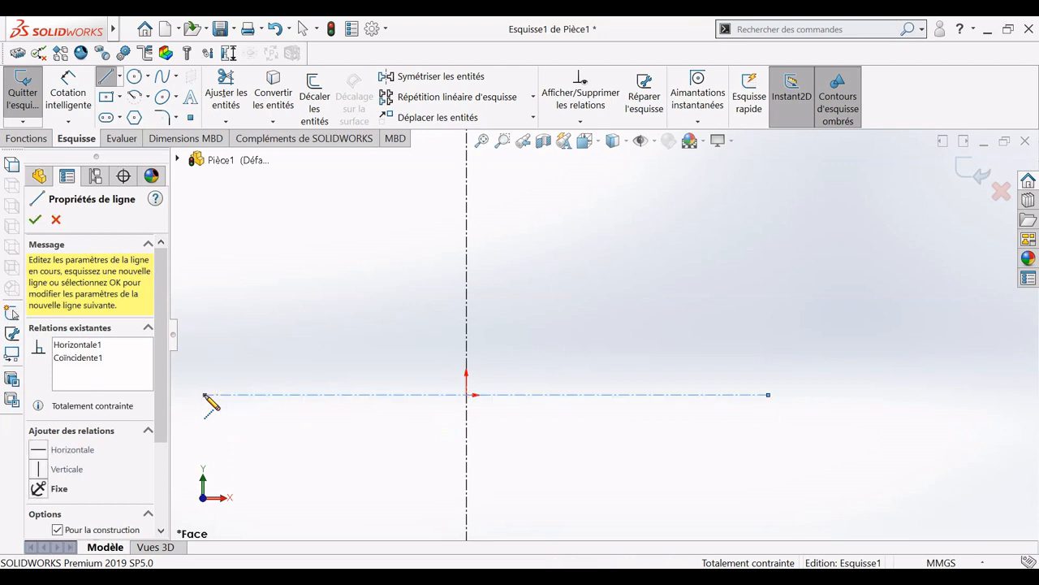
Sketch a stepped line profile from the vertical centreline above the origin: base about 28.7 mm wide, short riser, inward step, tall riser, short outward step
key("Escape")
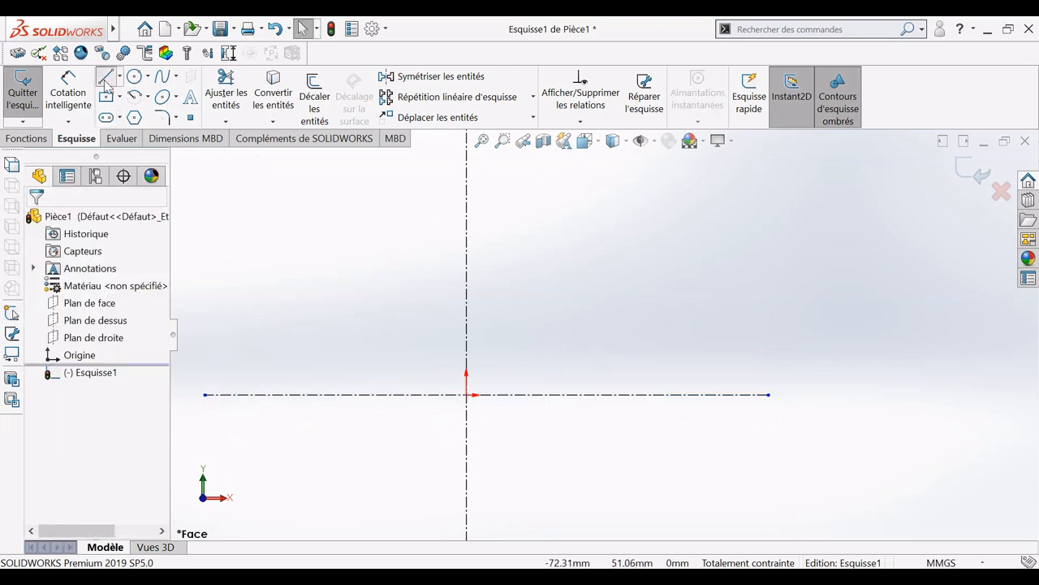
left_click(105, 81)
scroll(420, 163, "up", 3)
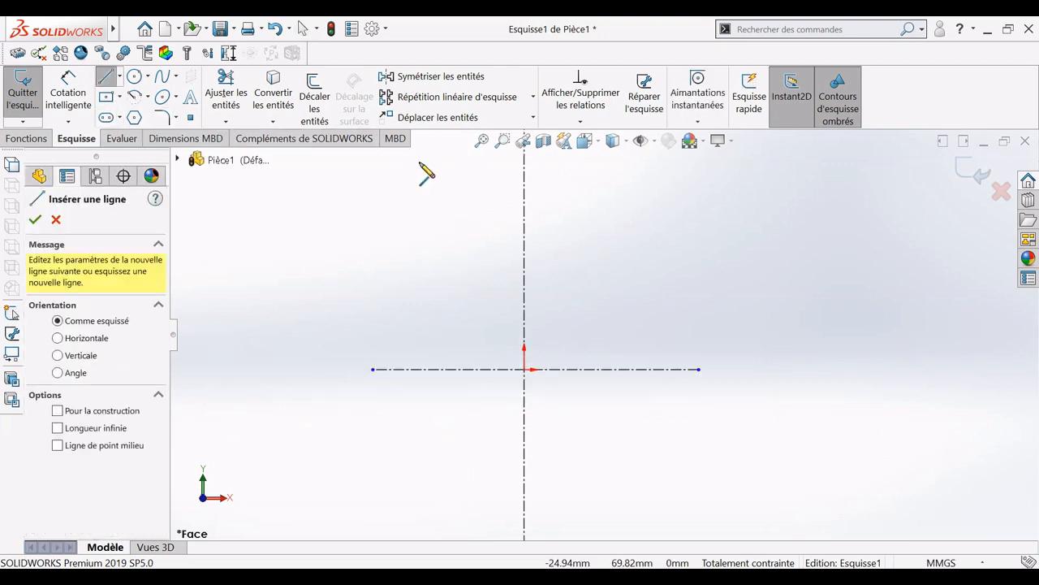
left_click(524, 322)
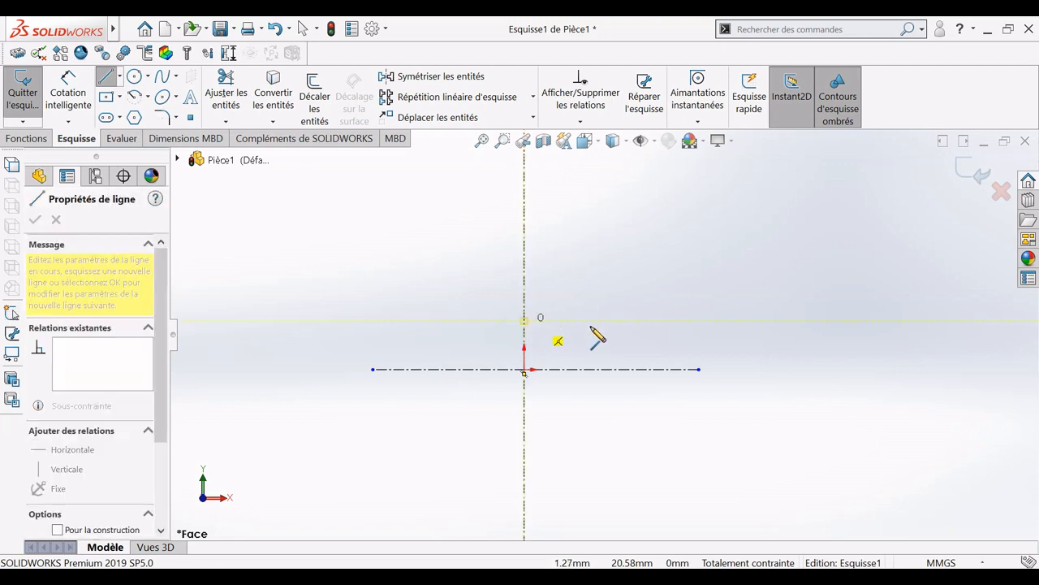
left_click(592, 321)
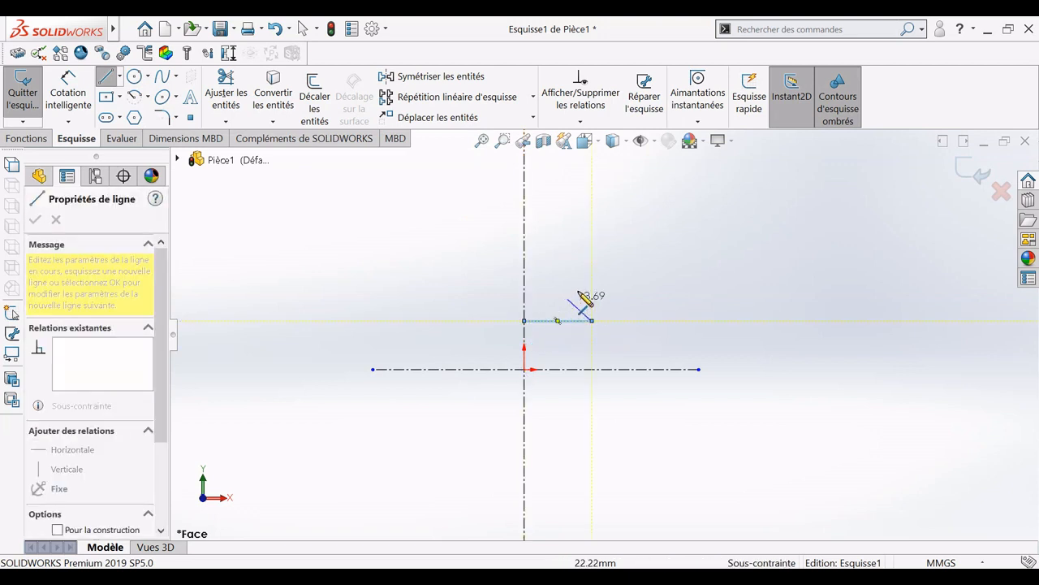
left_click(592, 286)
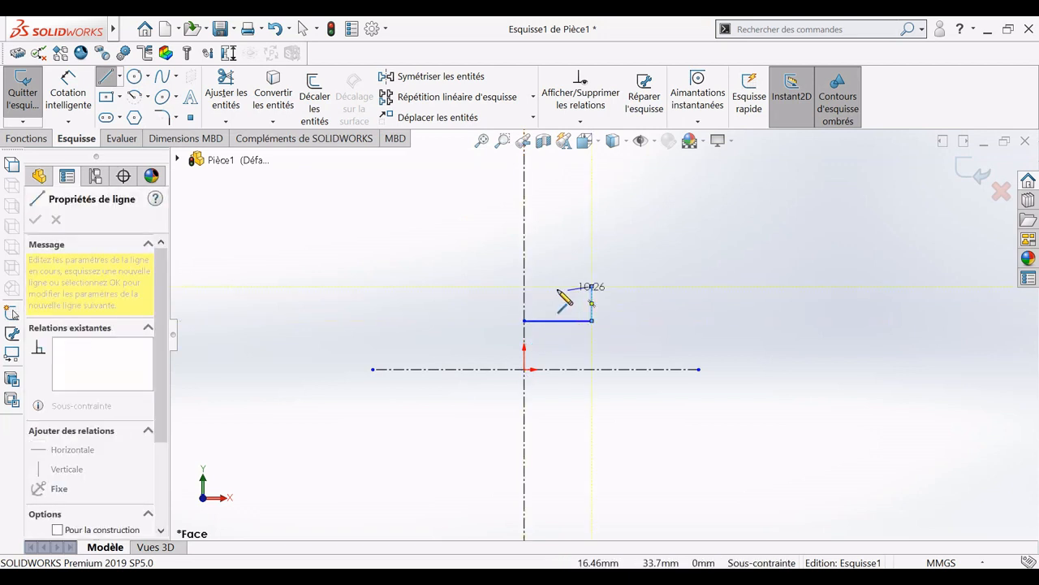
left_click(558, 286)
scroll(558, 286, "up", 2)
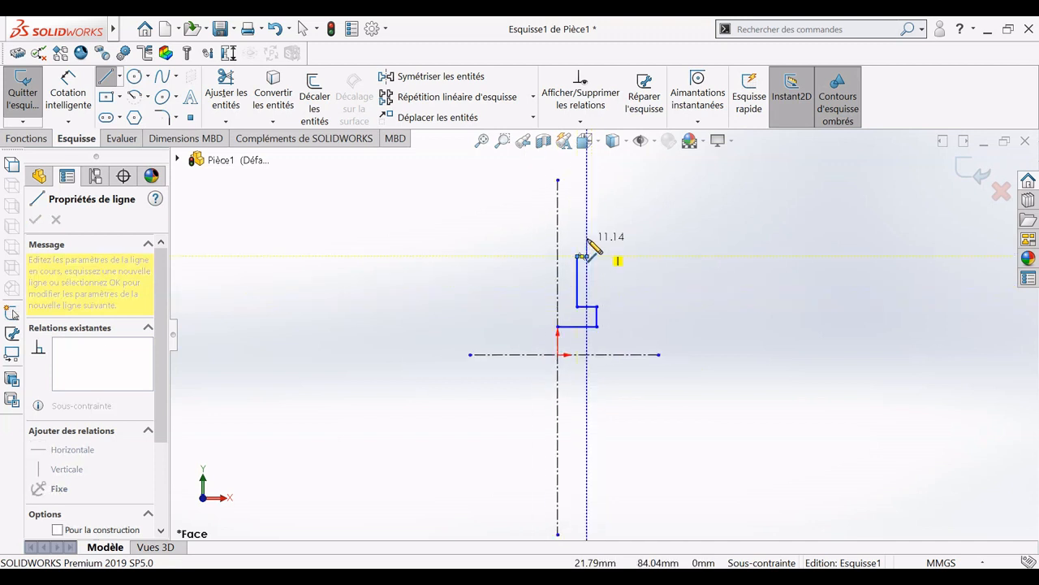
left_click(577, 257)
left_click(572, 243)
key("Escape")
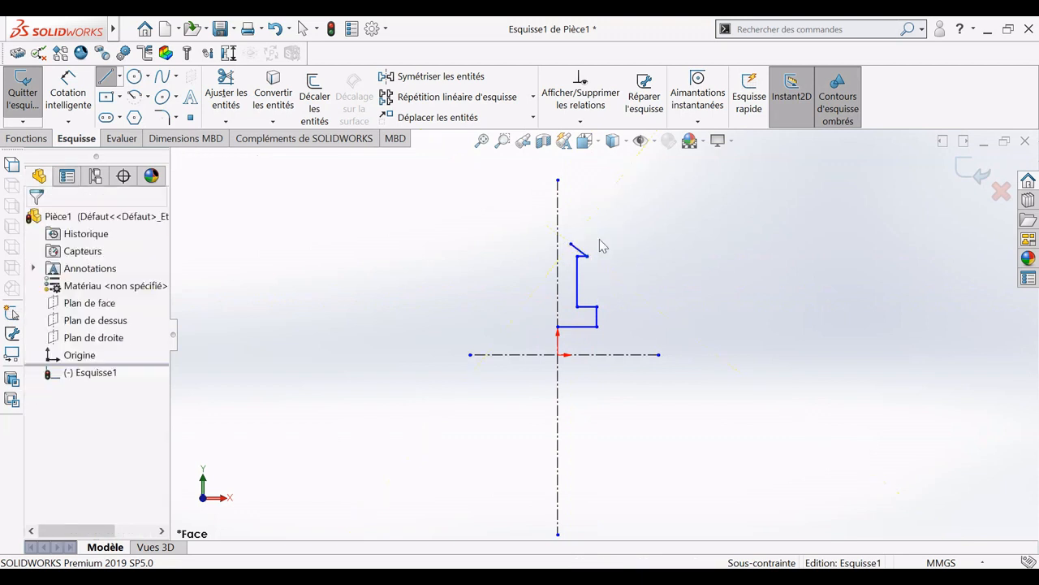
left_click(226, 90)
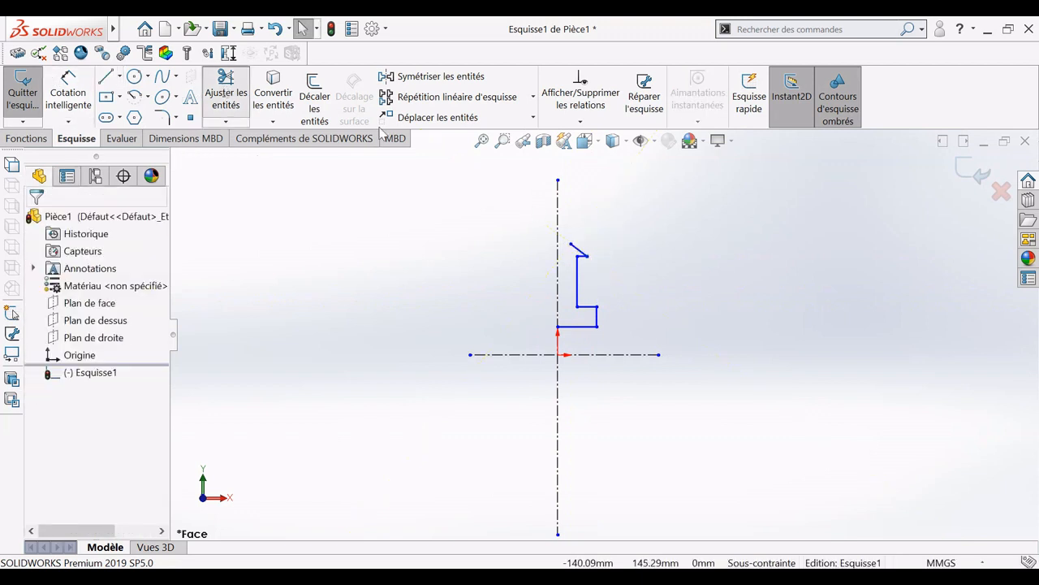
left_click(579, 250)
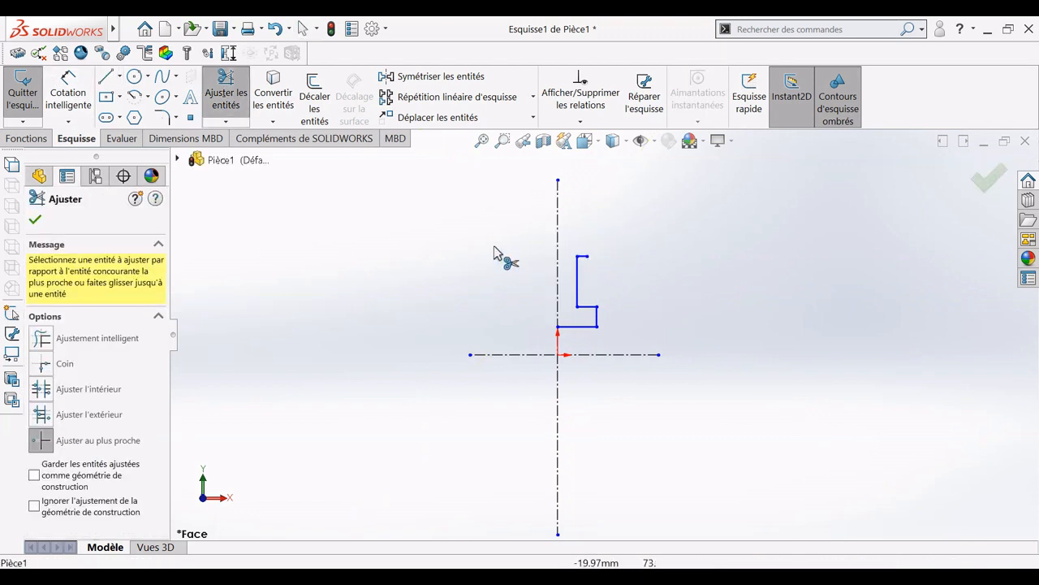
Continue the profile from its open upper end with a vertical line about 12.4 mm high and a horizontal line about 12.3 mm back toward the centreline
left_click(106, 77)
scroll(630, 293, "up", 5)
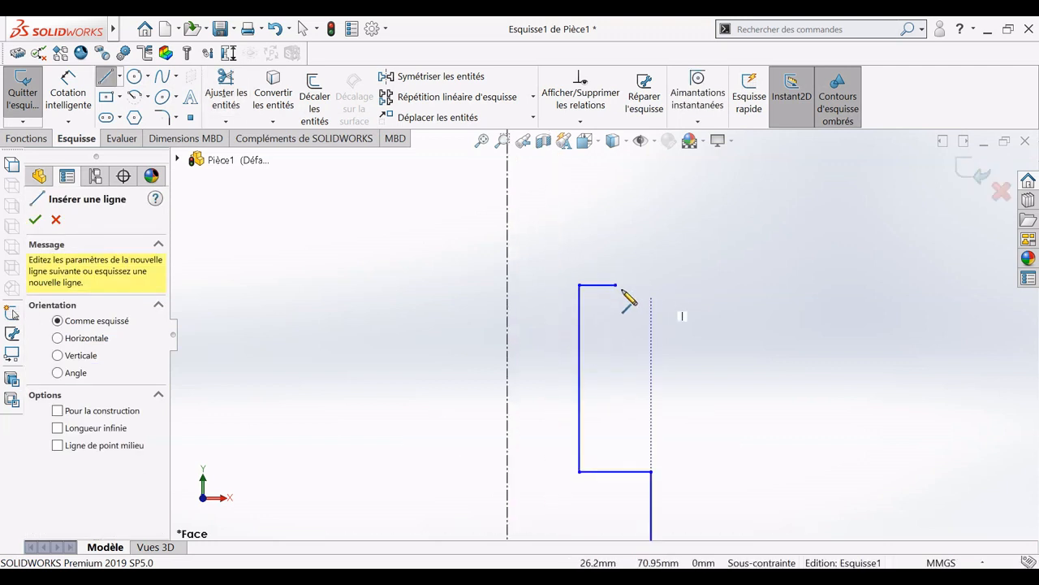
left_click(616, 284)
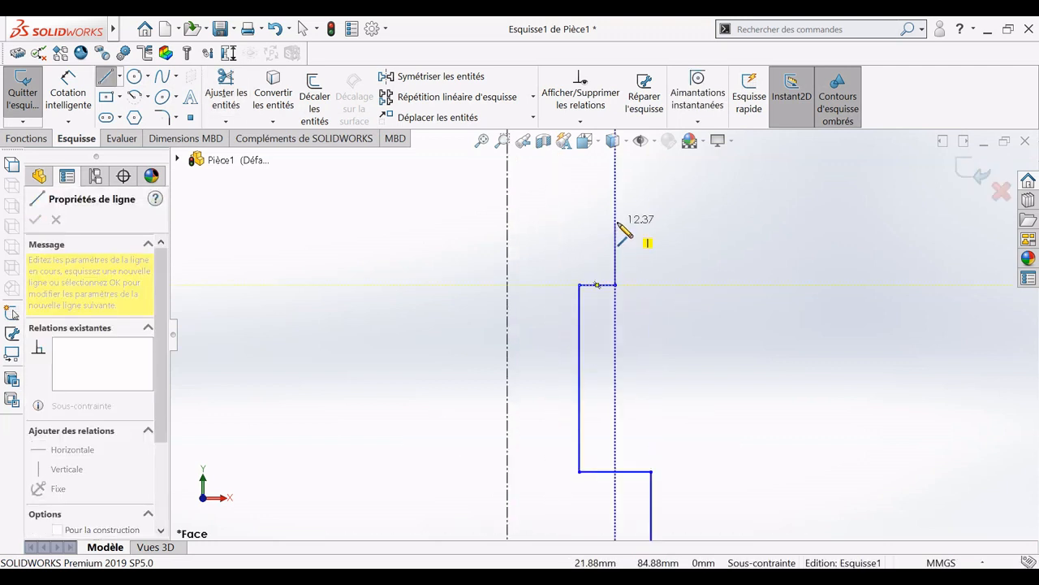
left_click(615, 223)
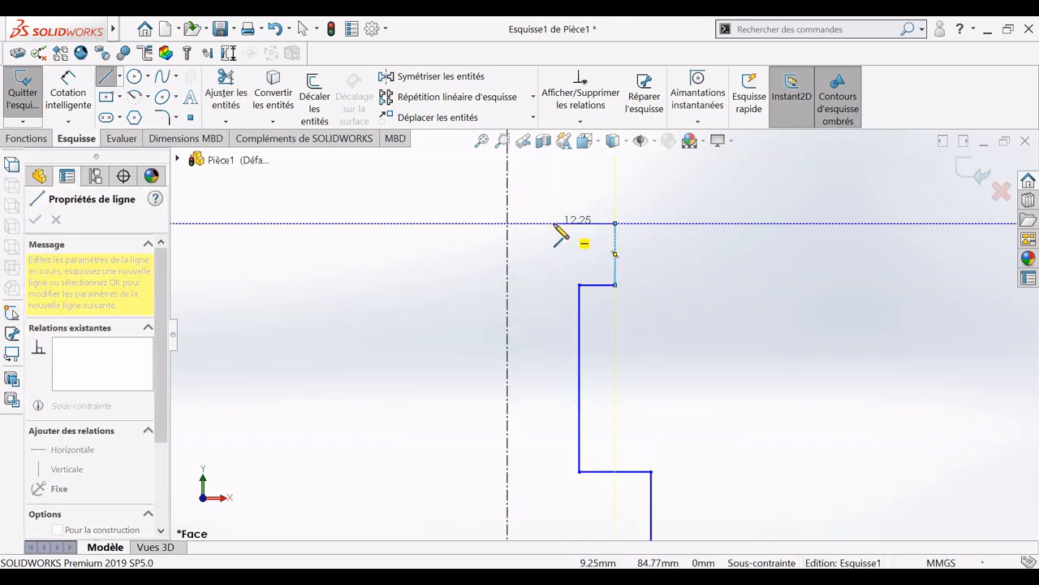
double_click(554, 223)
Dimension the profile's horizontal base line and set its length to 20 mm
left_click(68, 113)
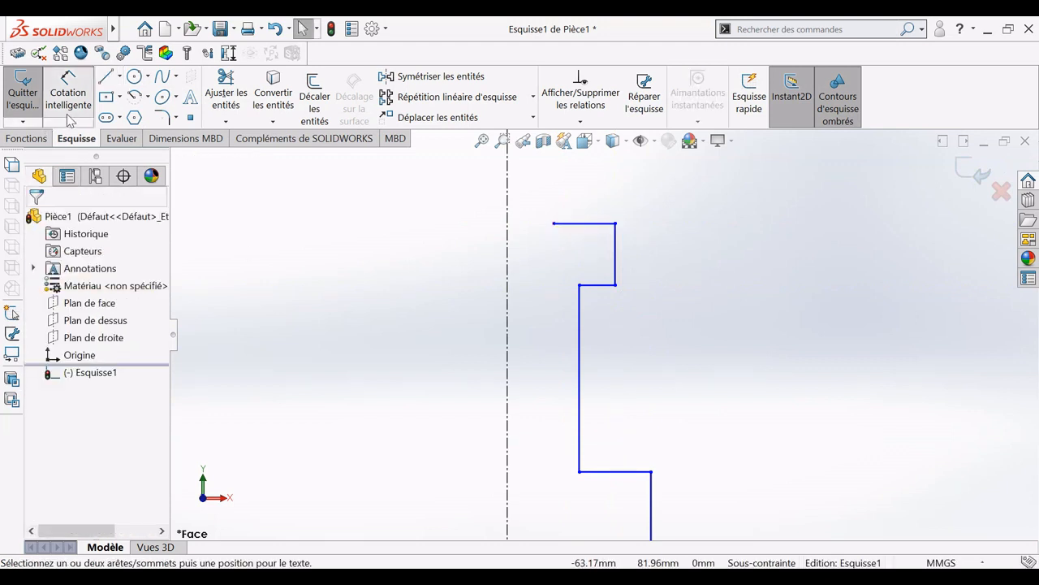
scroll(687, 436, "up", 2)
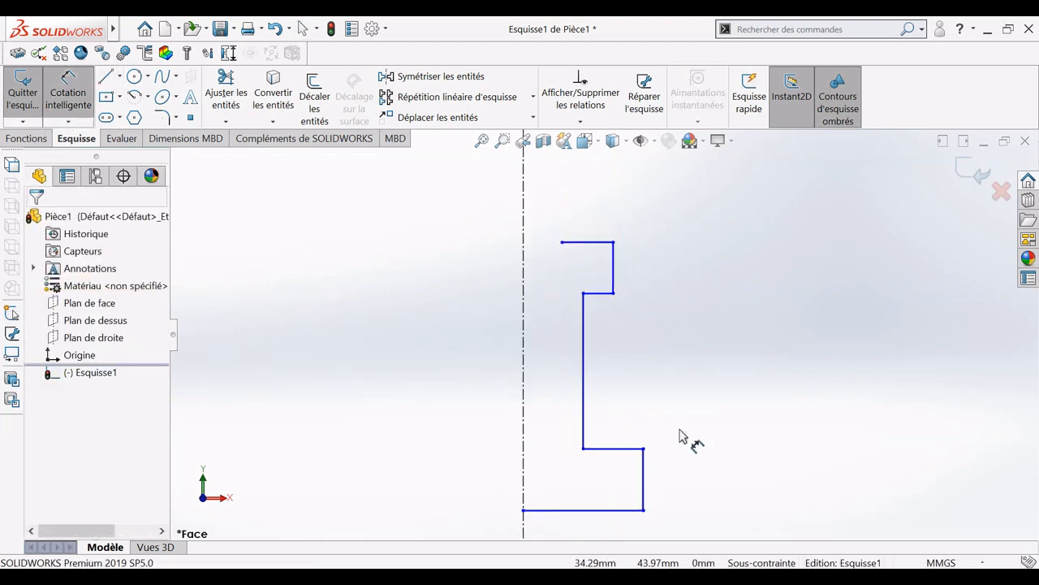
left_click(589, 497)
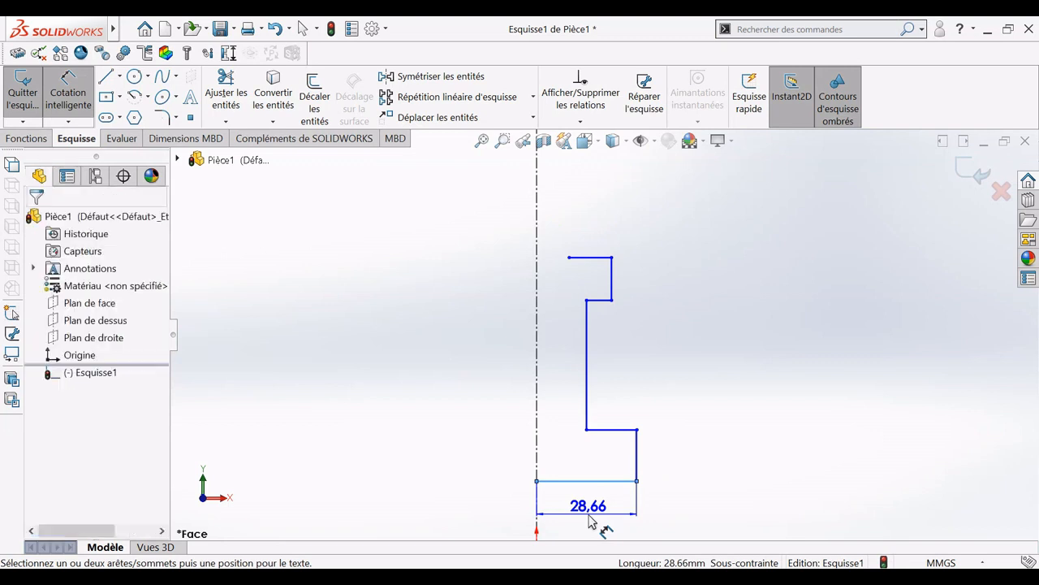
left_click(590, 517)
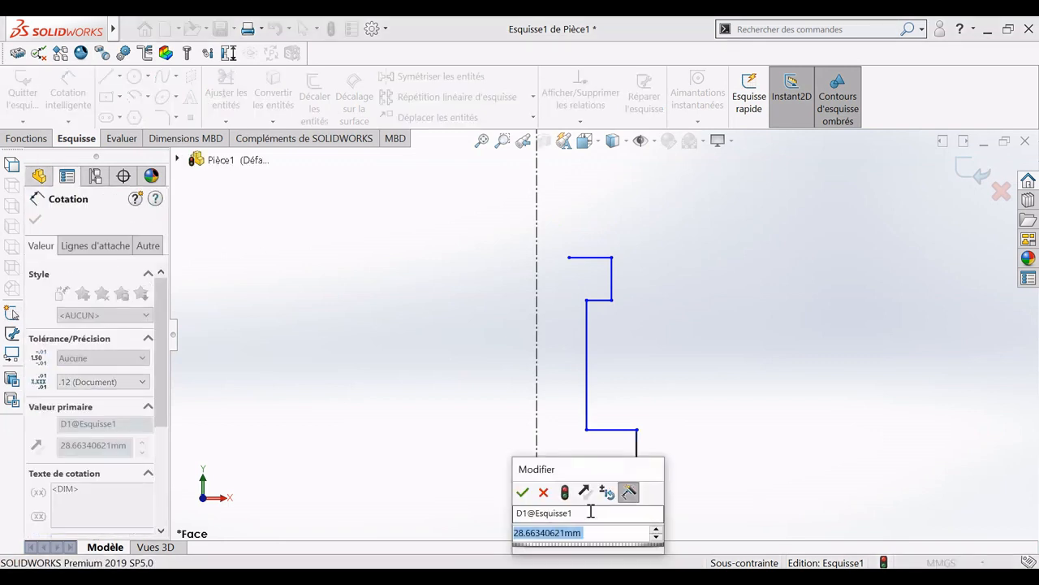
type("20")
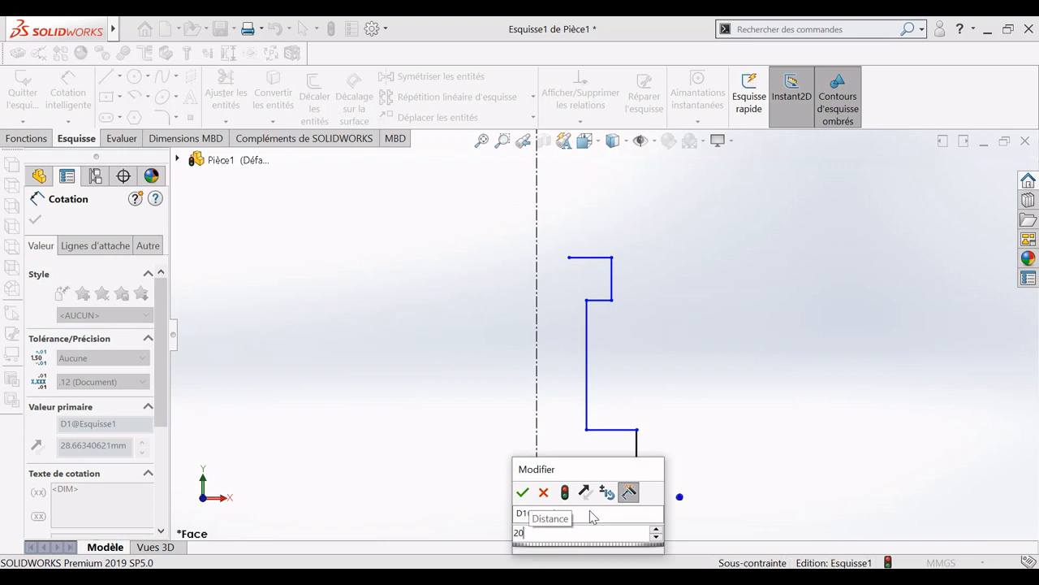
key("Return")
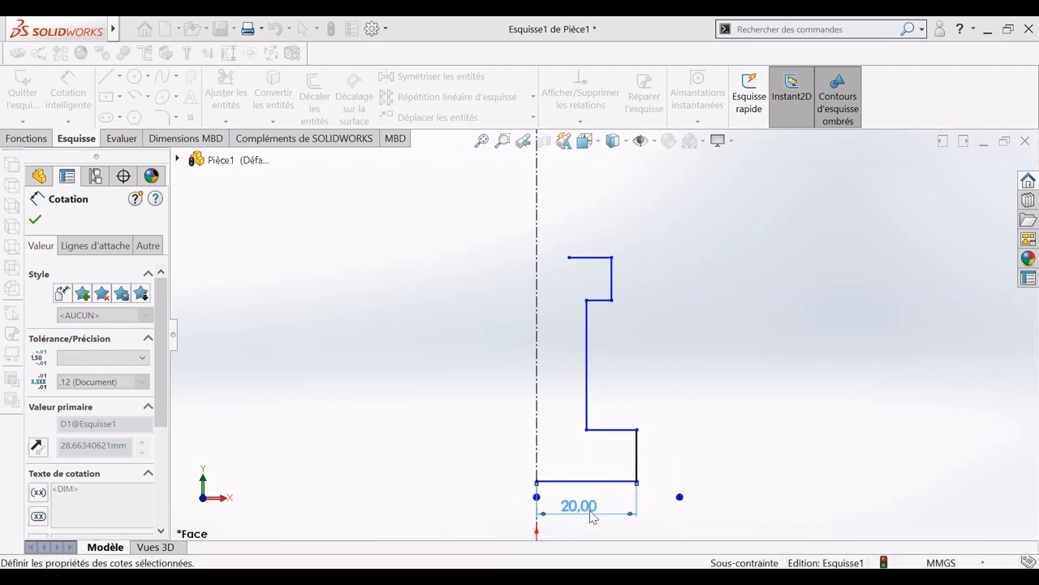
Dimension the short outer vertical edge rising from the base and set its height to 7.5 mm
left_click(638, 462)
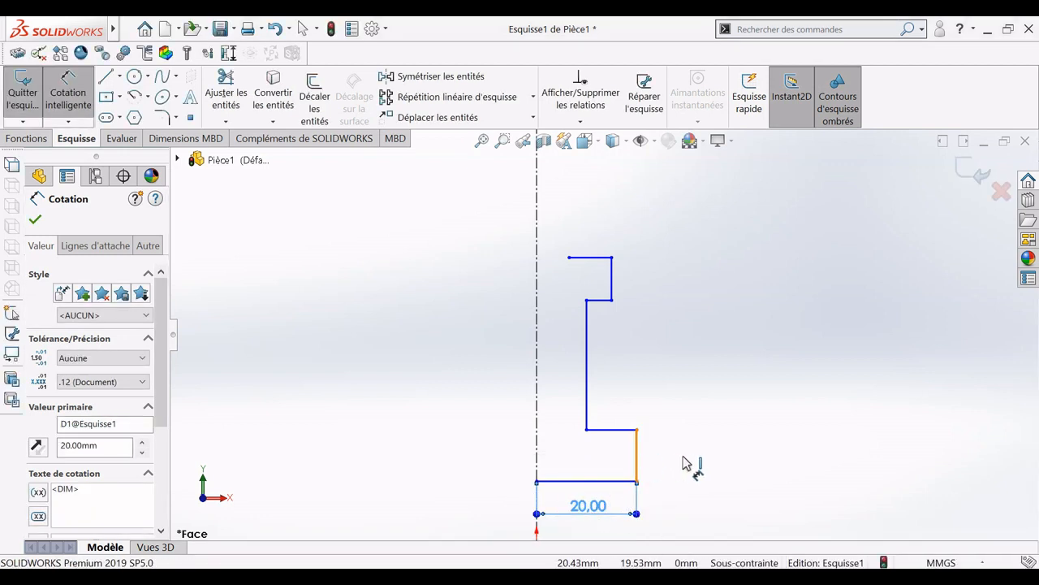
left_click(695, 464)
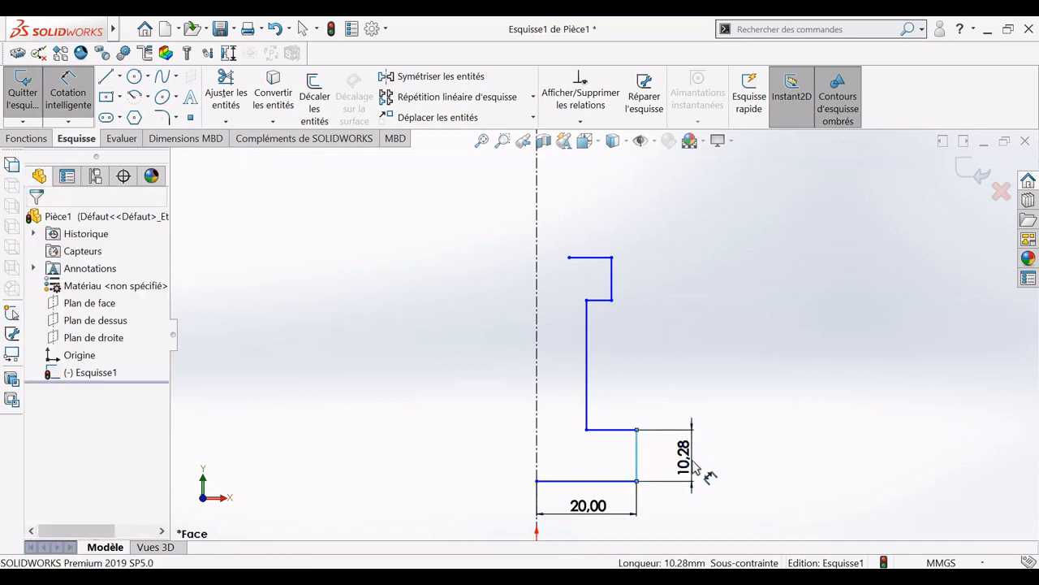
type("7")
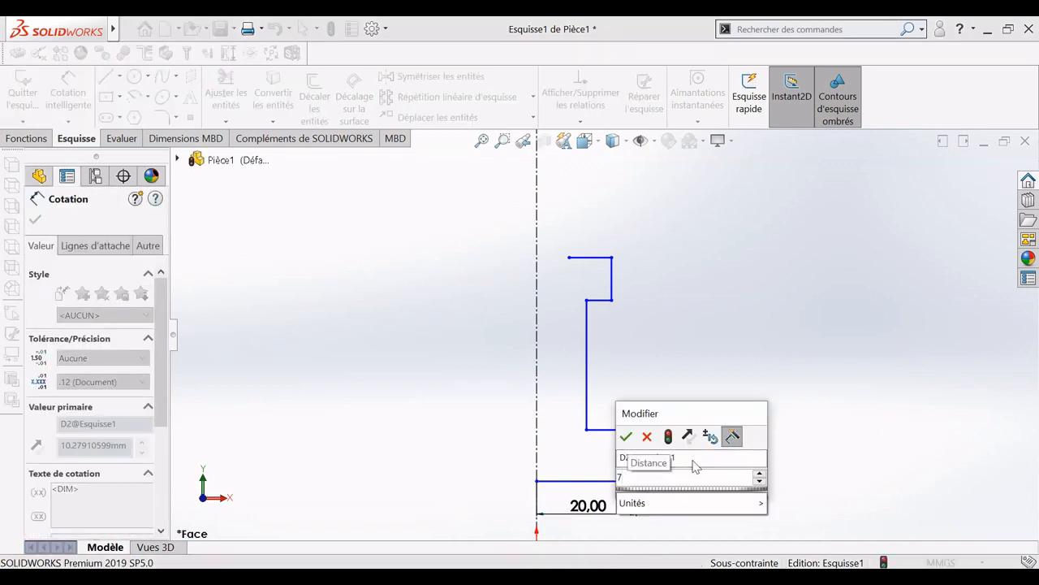
type(",5")
key("Return")
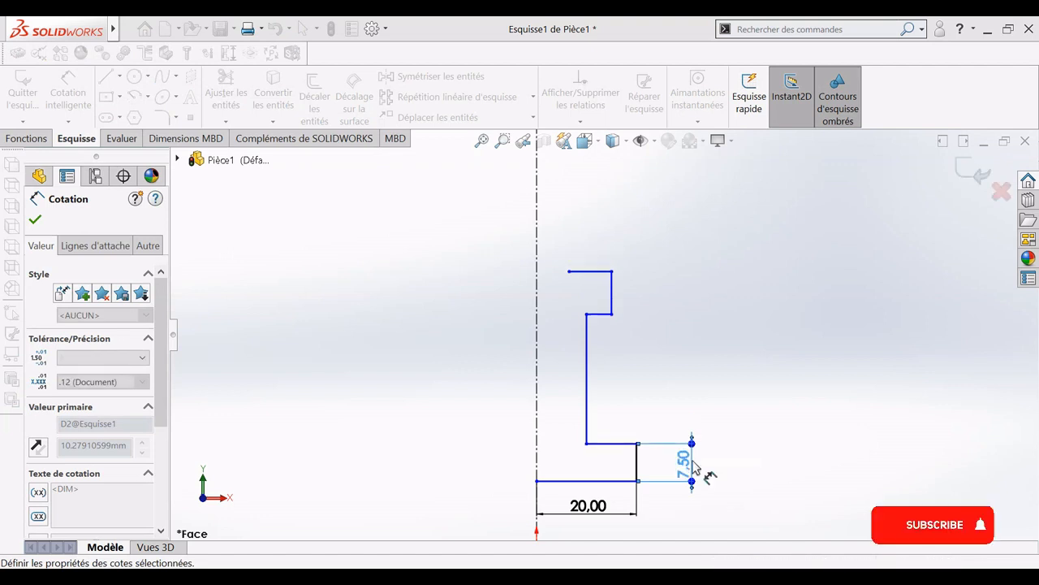
Dimension the tall middle vertical line of the profile and set its height to 26 mm
left_click(615, 401)
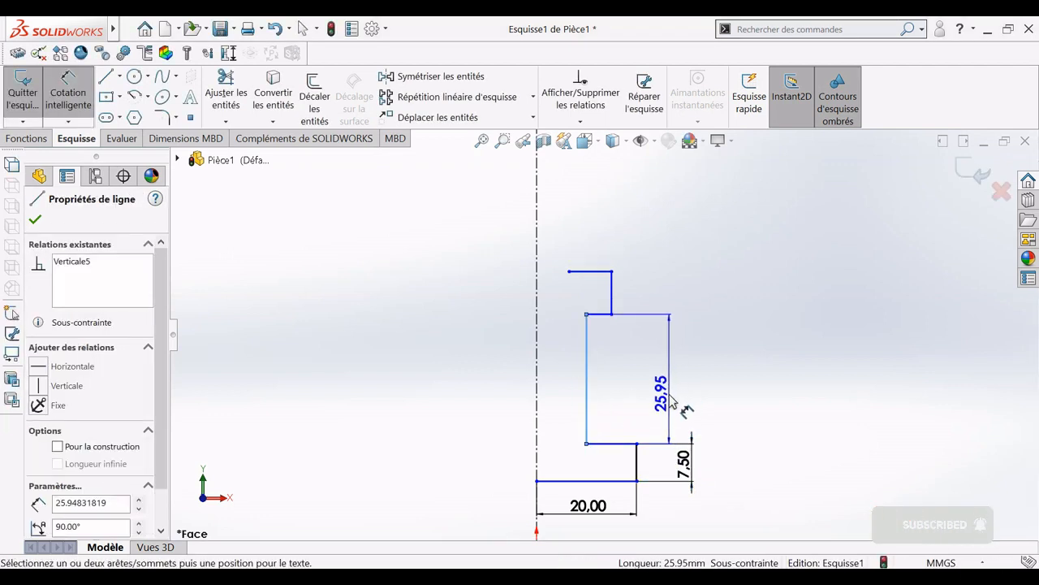
left_click(673, 397)
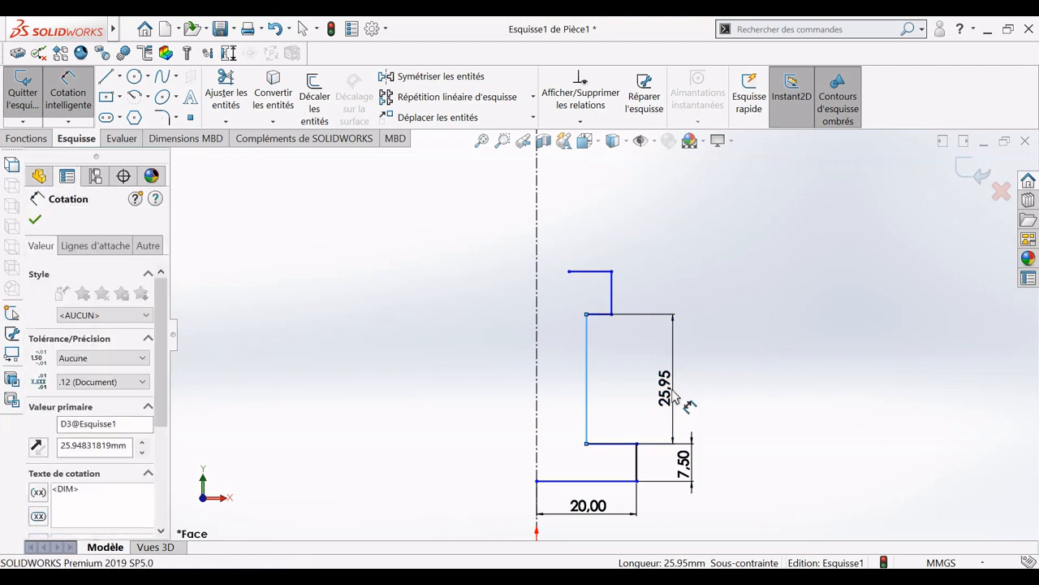
type("26")
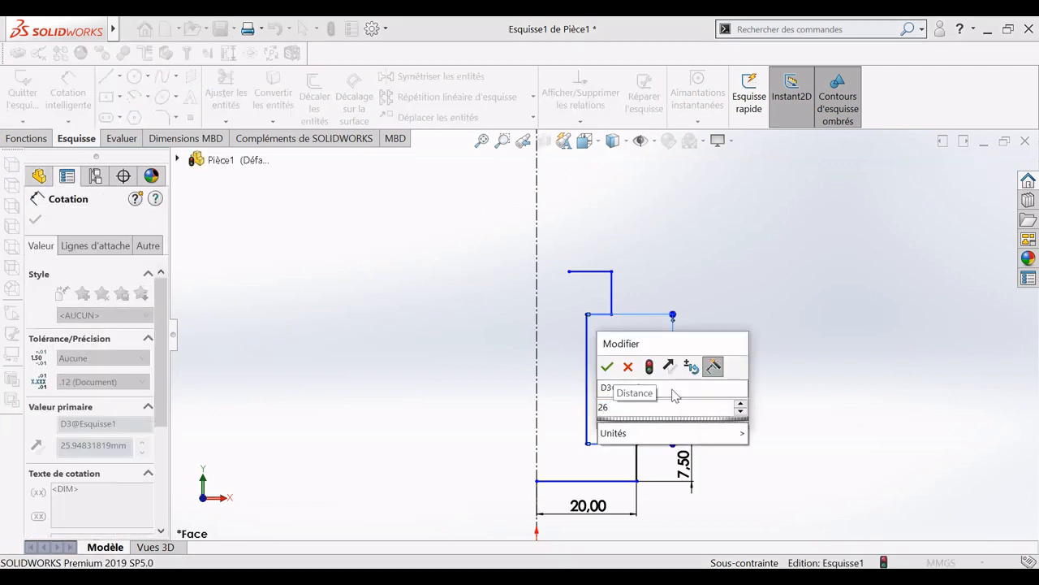
key("Return")
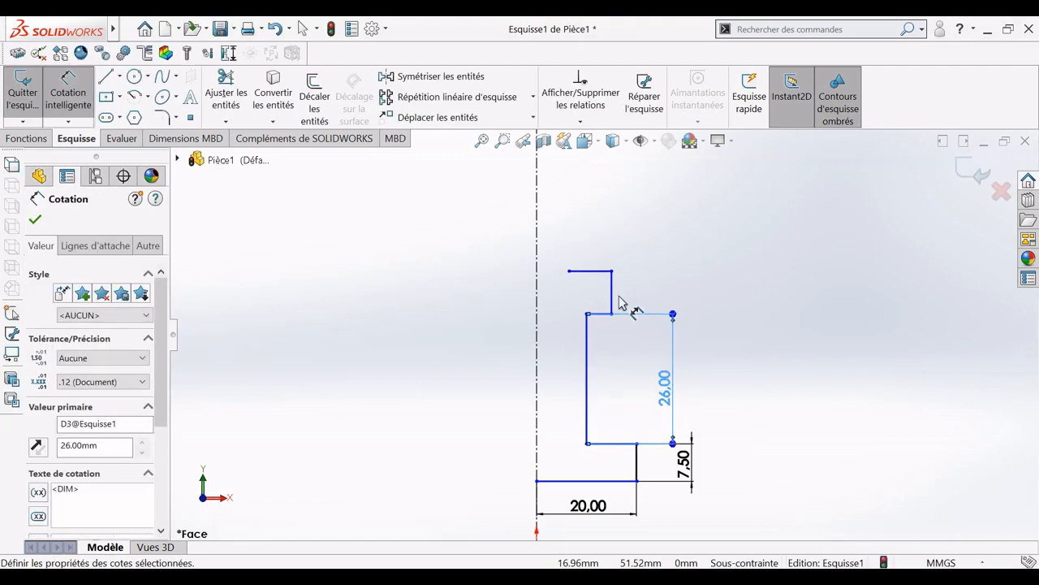
Dimension the uppermost vertical line of the profile and set its height to 7.5 mm
left_click(613, 295)
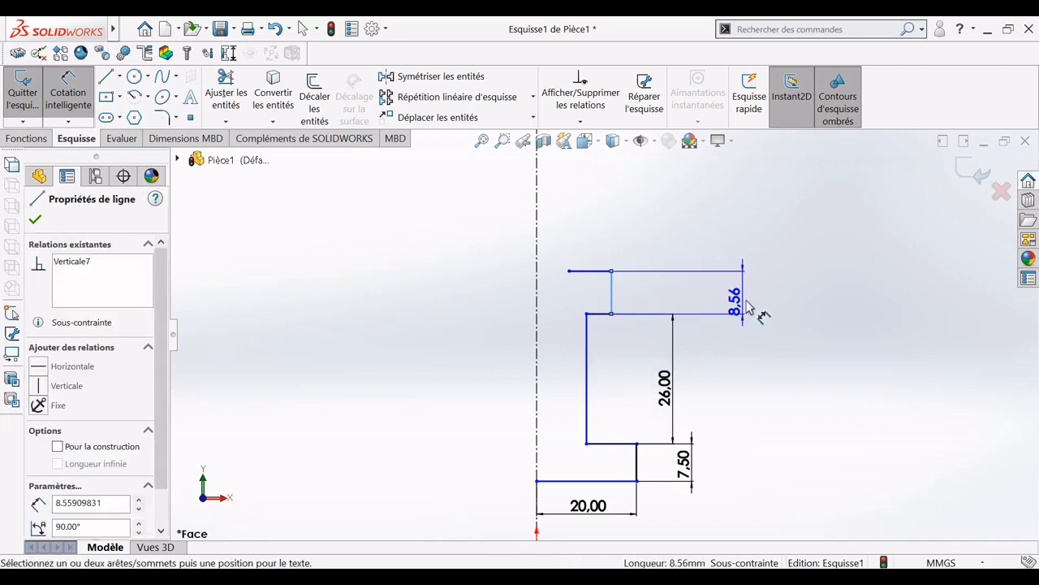
left_click(750, 304)
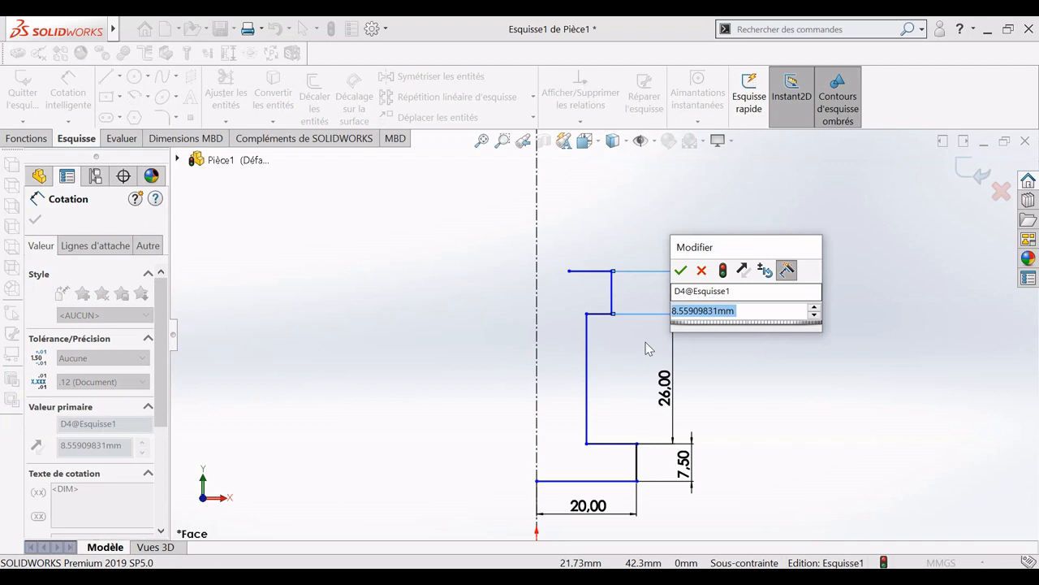
type("7")
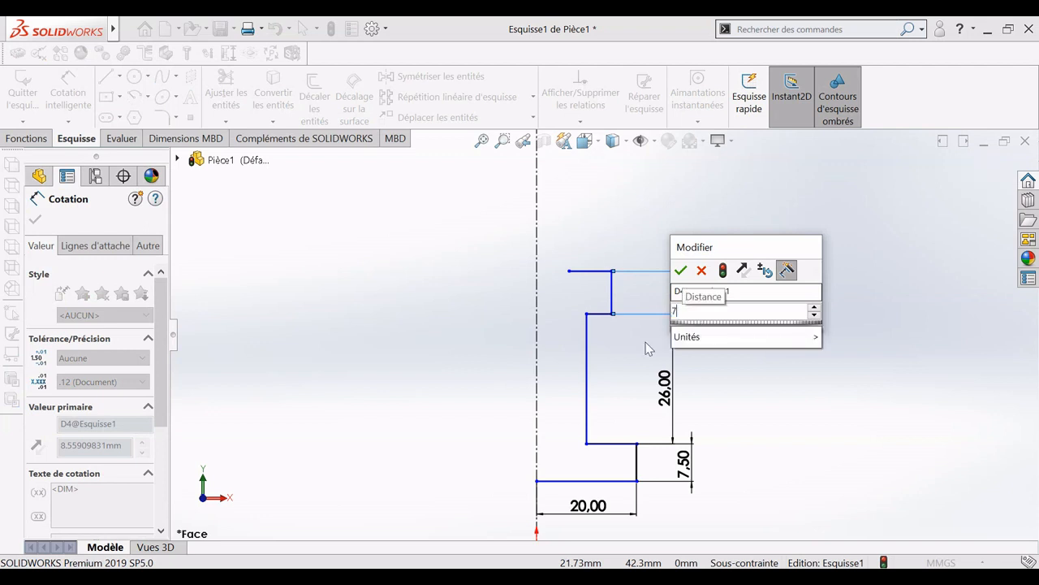
type(".5")
key("Return")
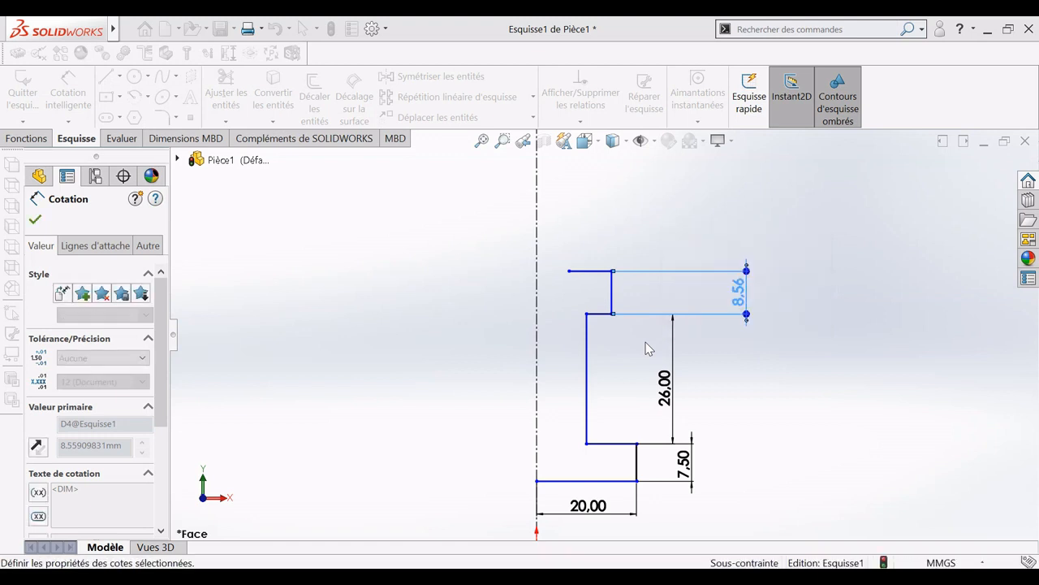
Dimension the horizontal line at the very top of the profile and set its length to 7.5 mm
left_click(592, 277)
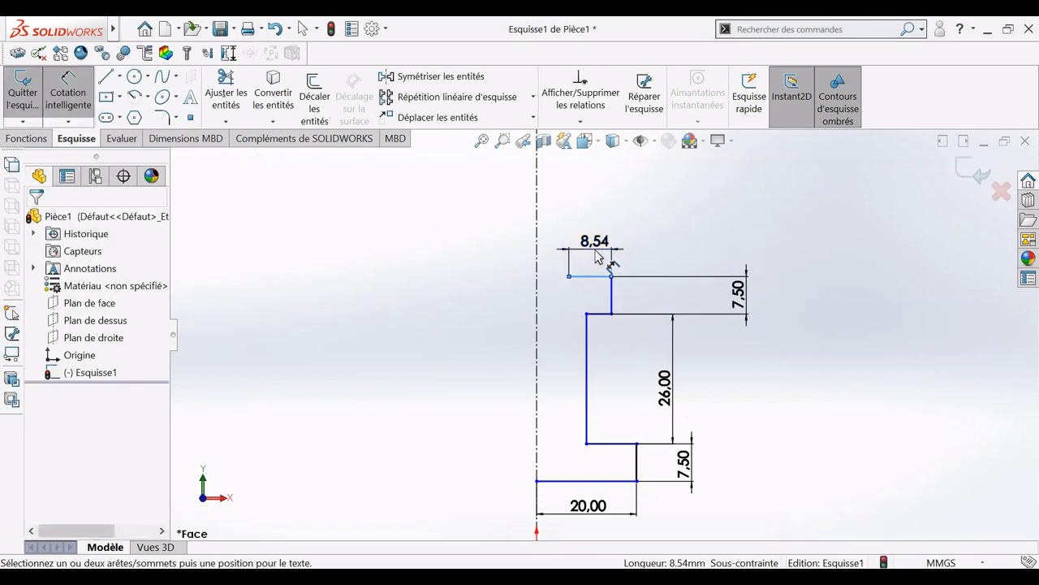
left_click(597, 257)
type("7")
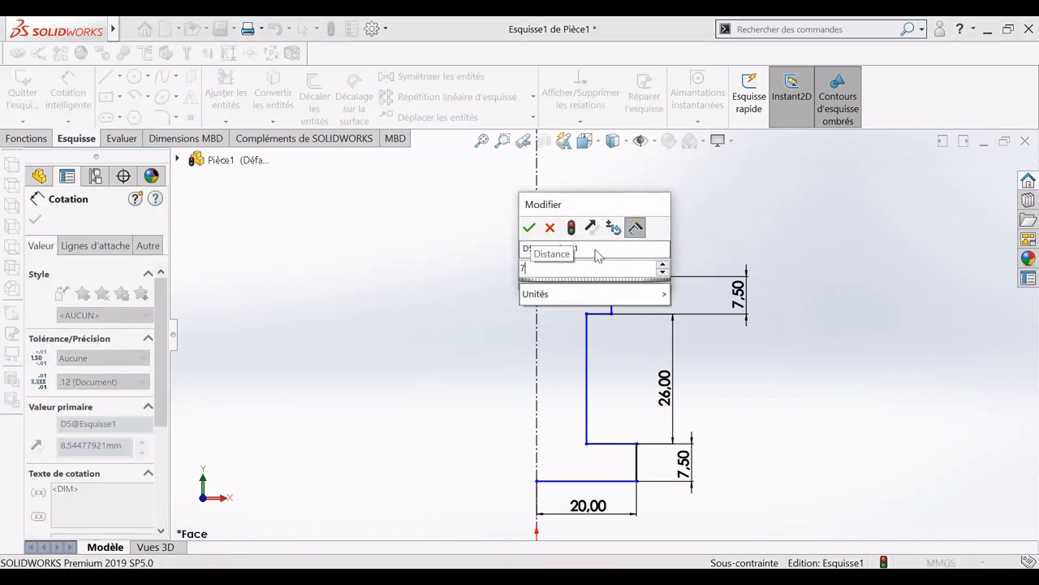
type(".5")
key("Return")
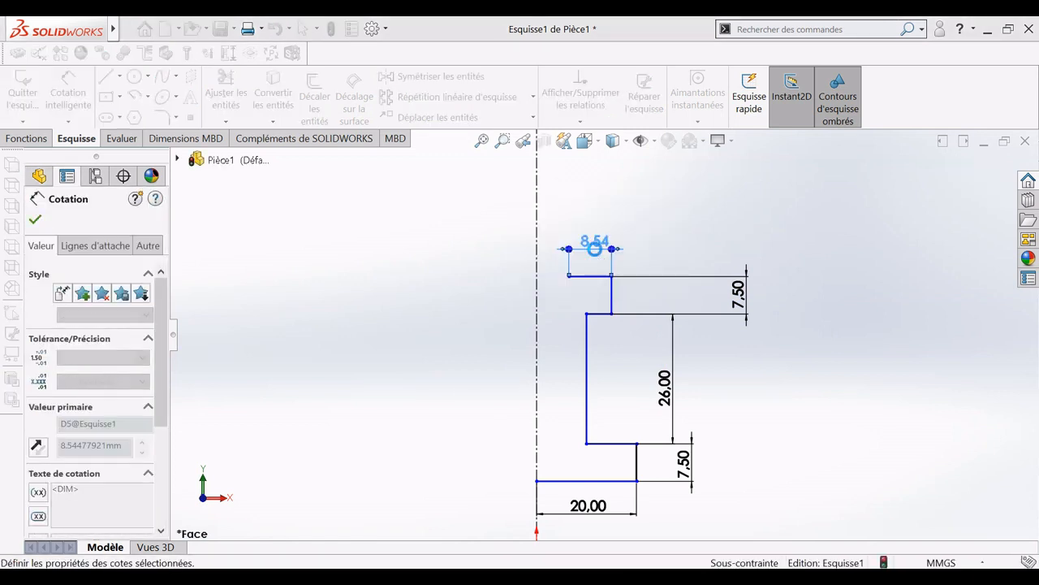
Dimension the distance between the tall vertical profile line and the vertical centreline as 7.5 mm, placing the dimension above the profile
left_click(587, 347)
left_click(537, 357)
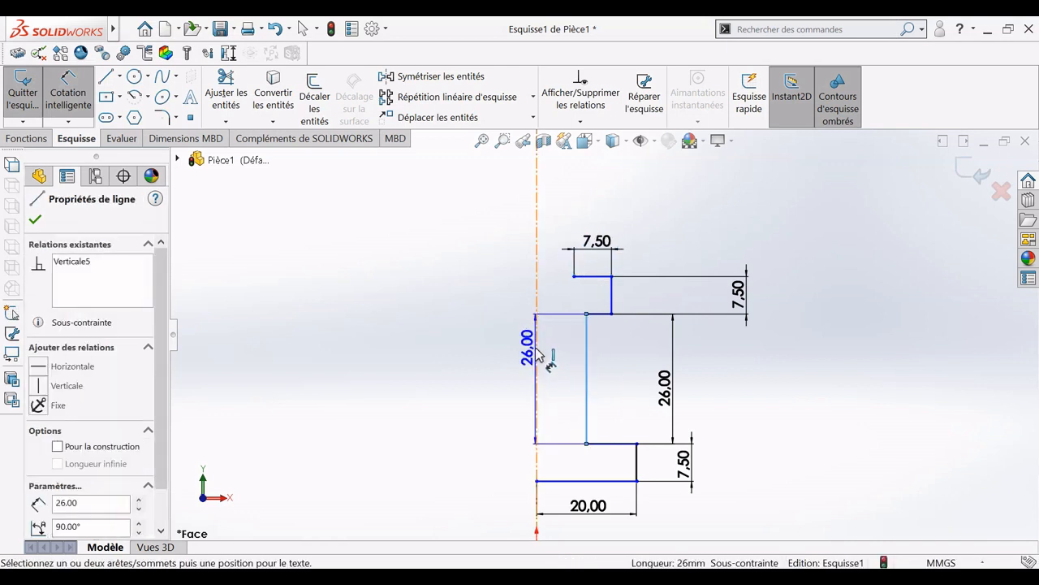
left_click(560, 181)
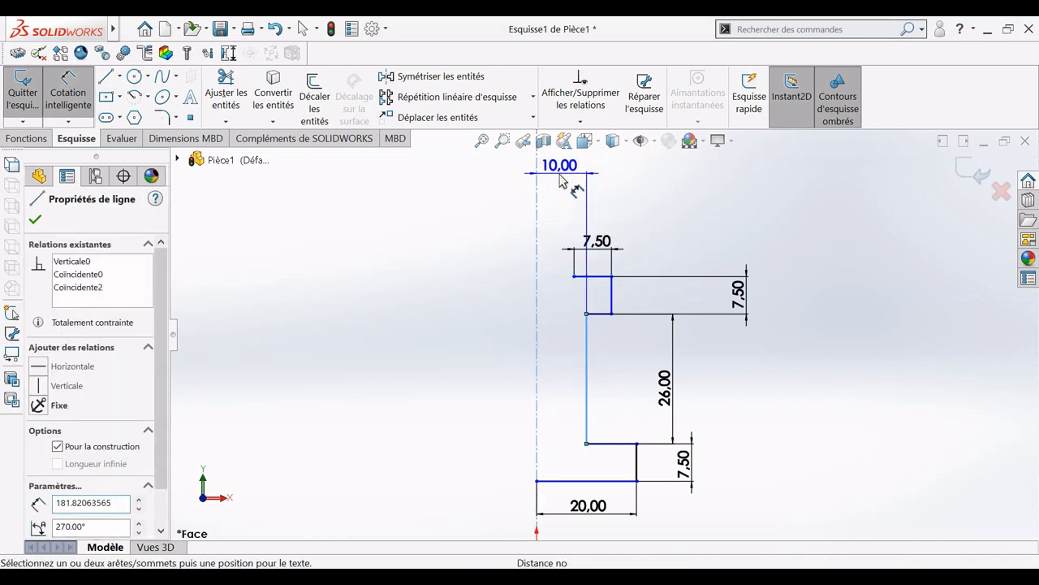
type("7")
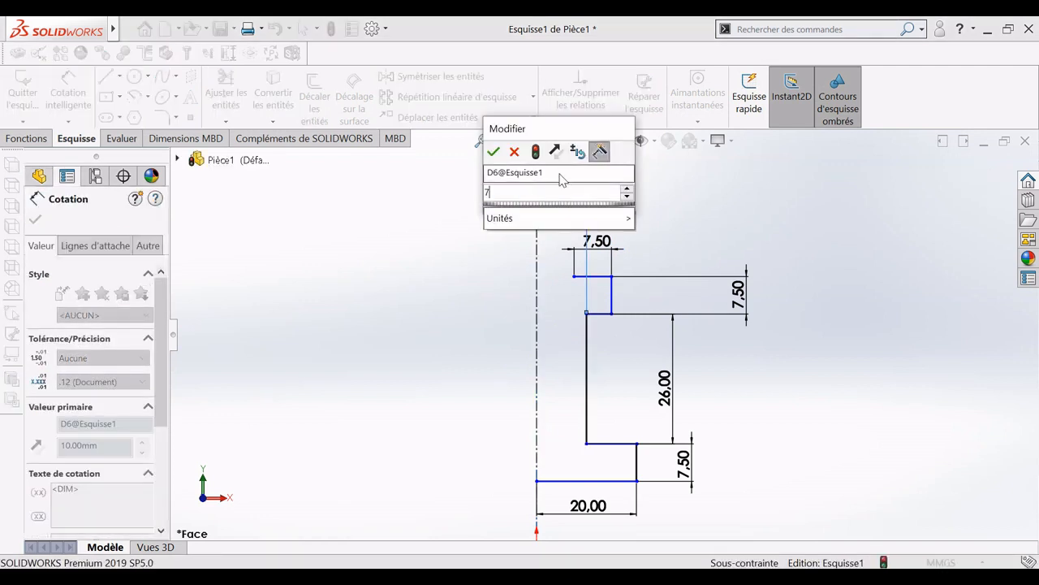
type(".5")
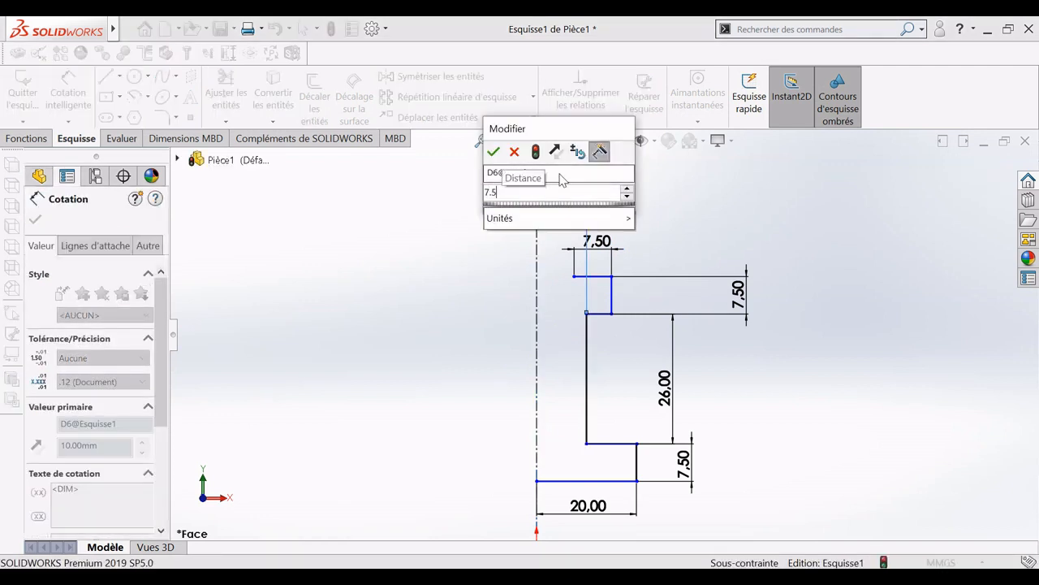
key("Return")
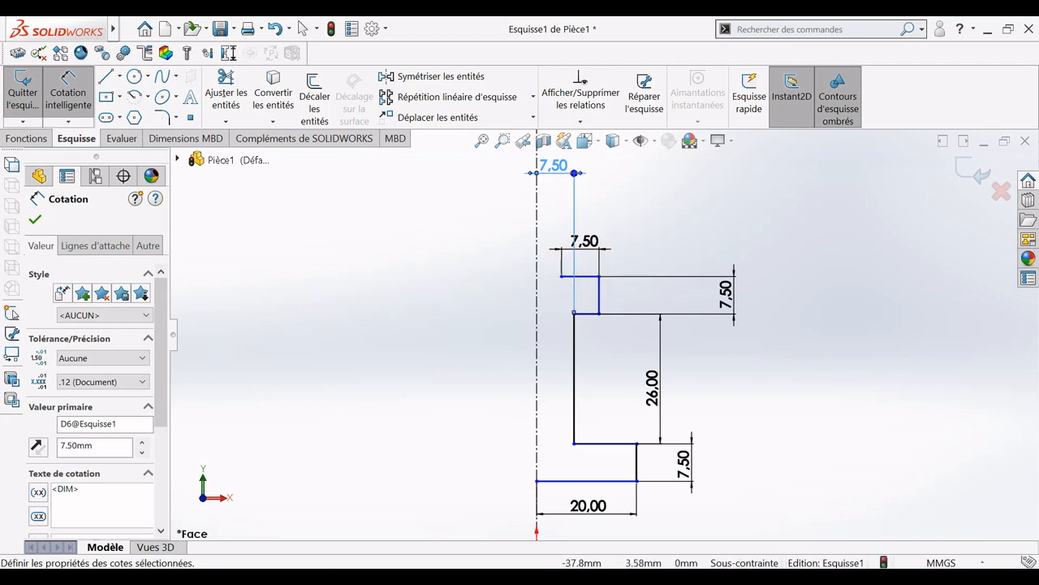
left_click(568, 185)
key("Escape")
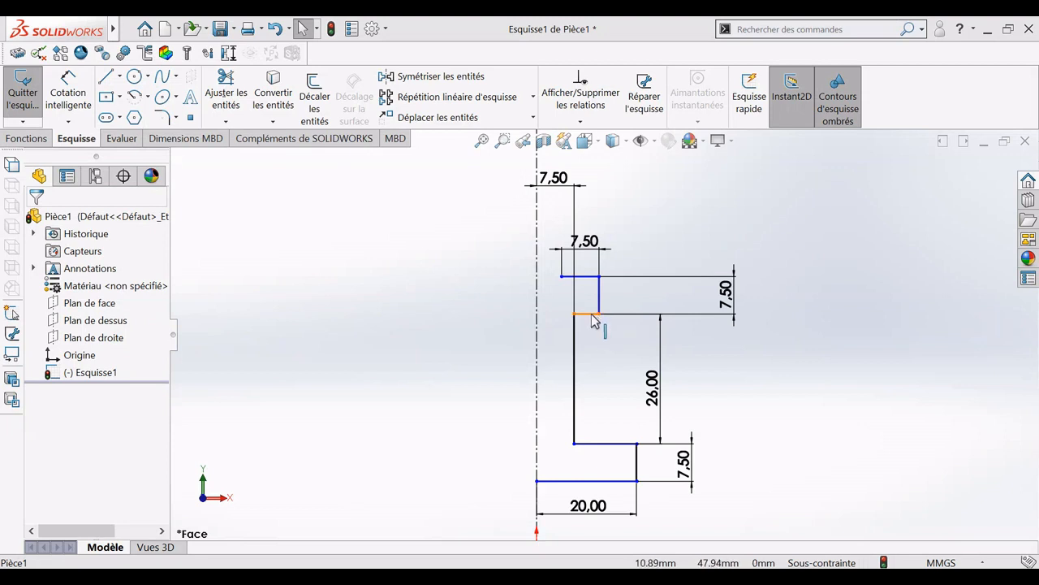
Dimension the short horizontal line beneath the upper block and set its length to 7.5 mm
key("d")
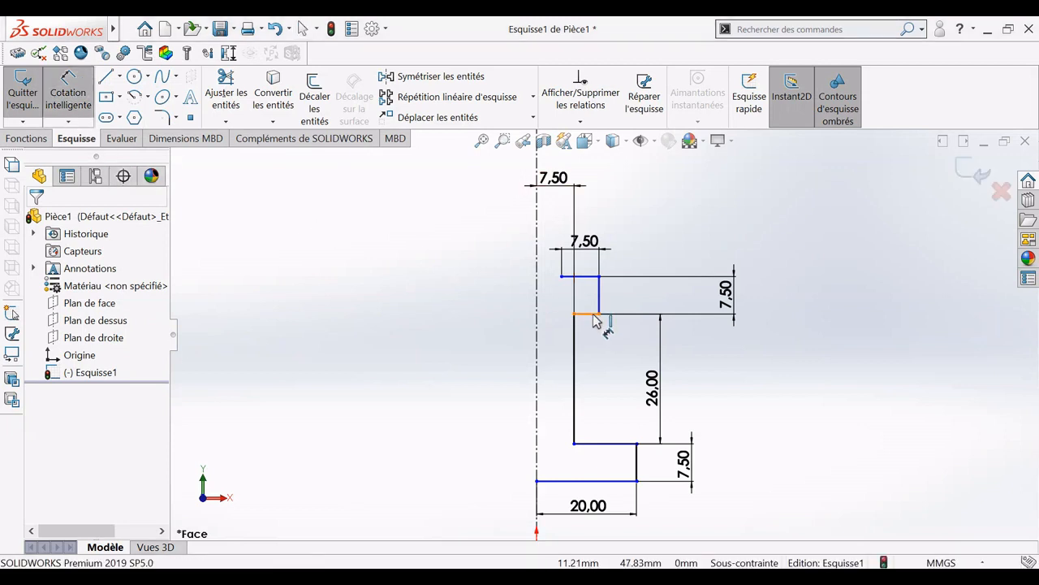
left_click(594, 315)
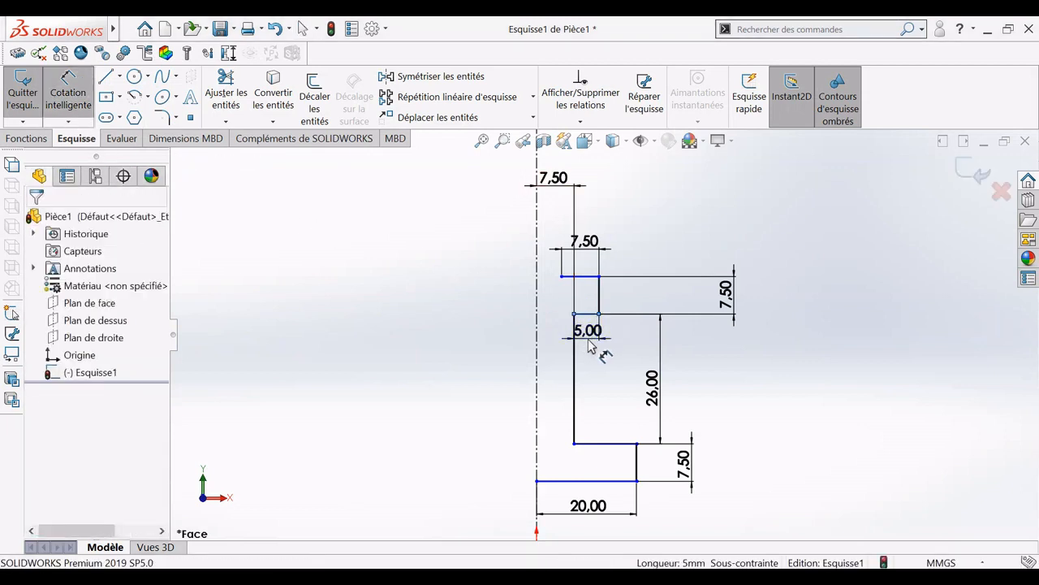
left_click(595, 347)
type("7.5")
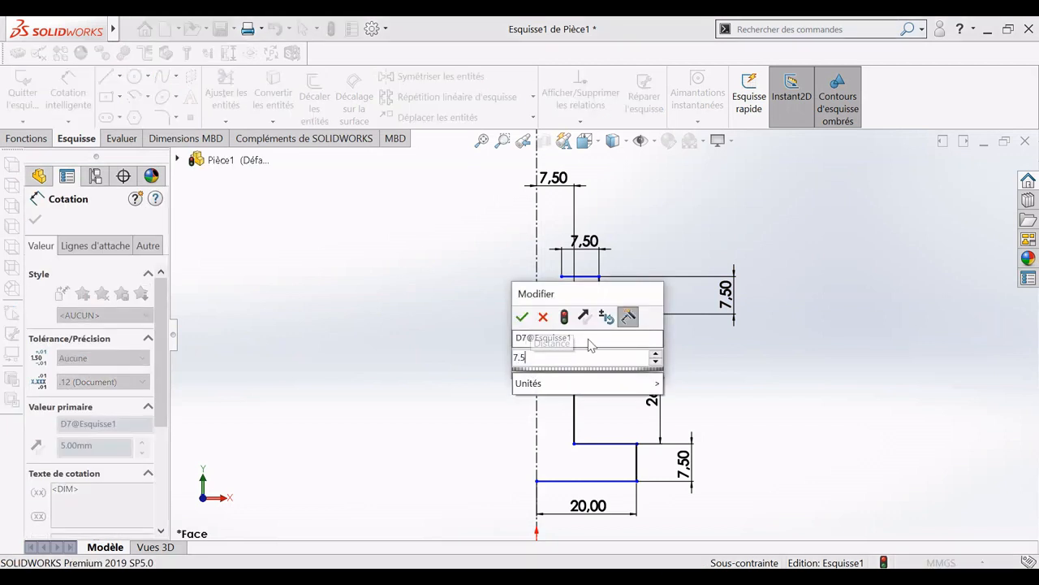
key("Return")
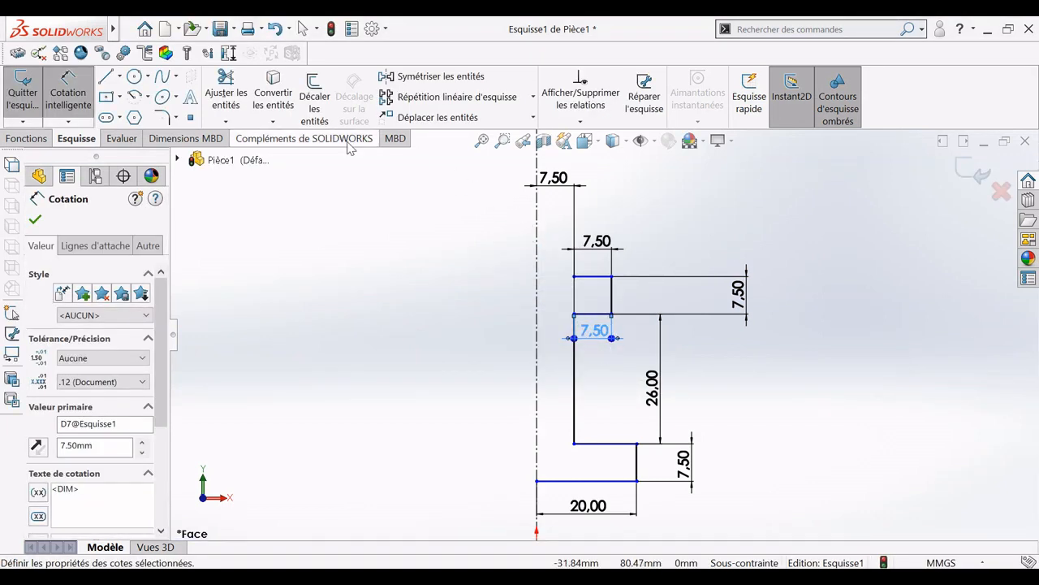
Draw a slanted line from the inner end of the top horizontal edge down to the vertical centreline, about 10.6 mm long
left_click(106, 77)
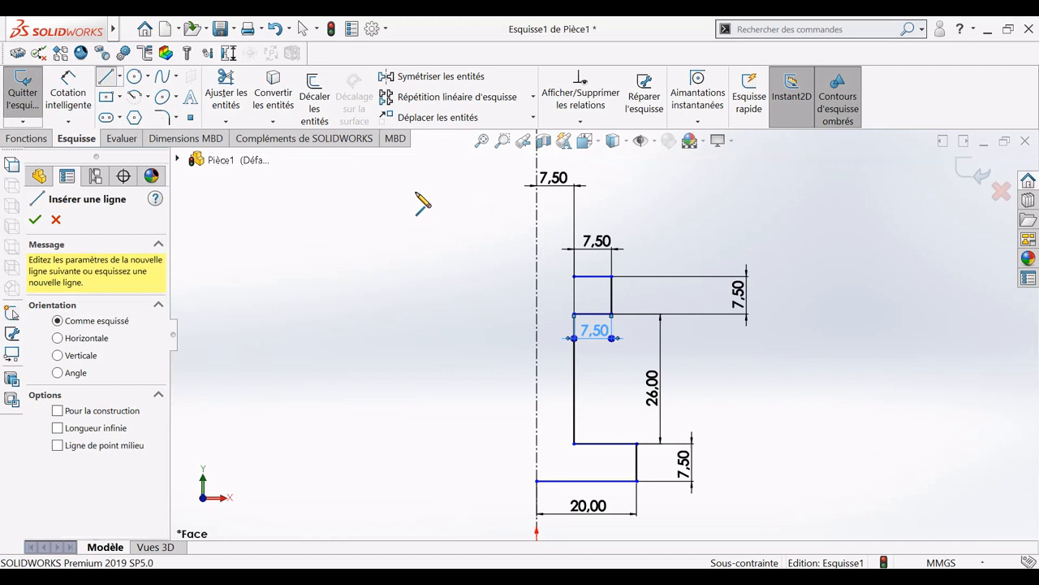
left_click(575, 277)
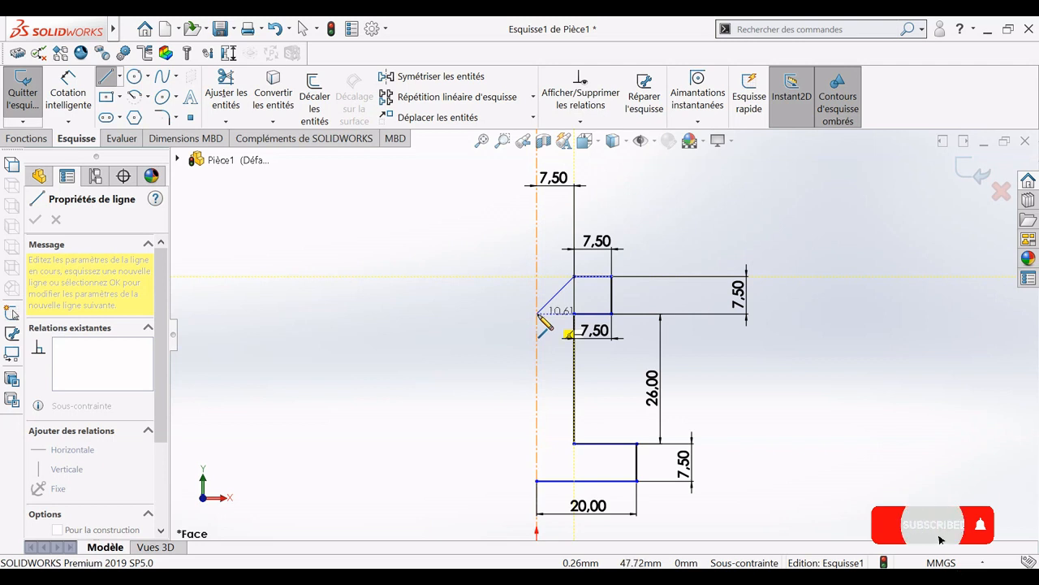
left_click(537, 313)
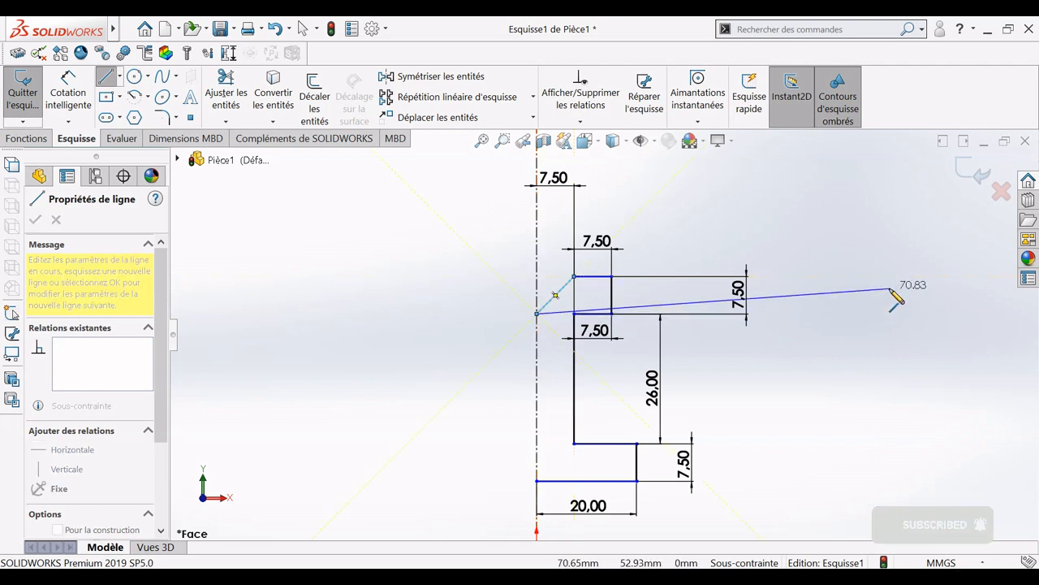
key("Escape")
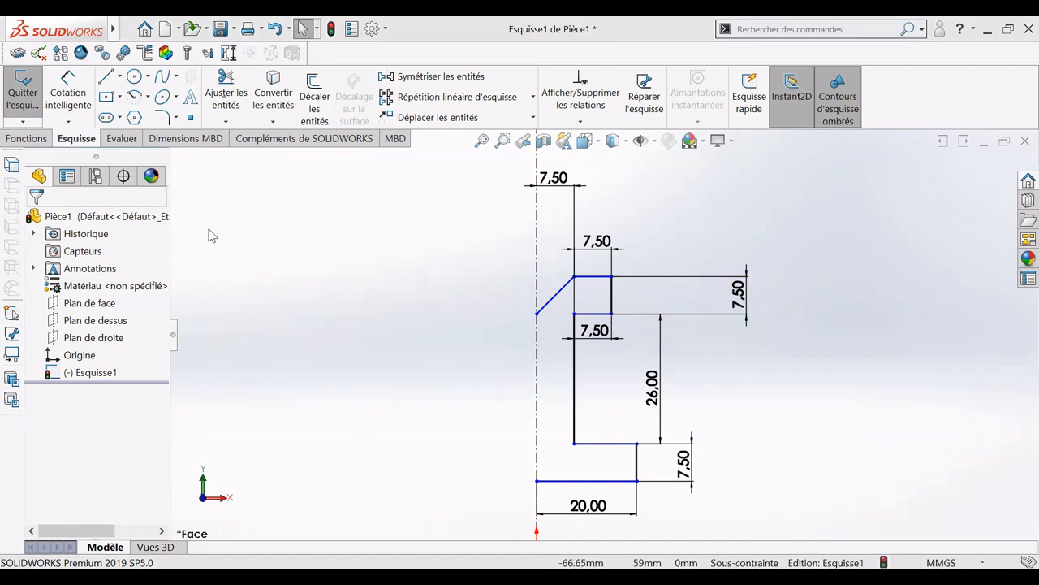
Dimension the distance between the profile's base line and the horizontal centreline and set it to 13 mm
scroll(617, 389, "up", 5)
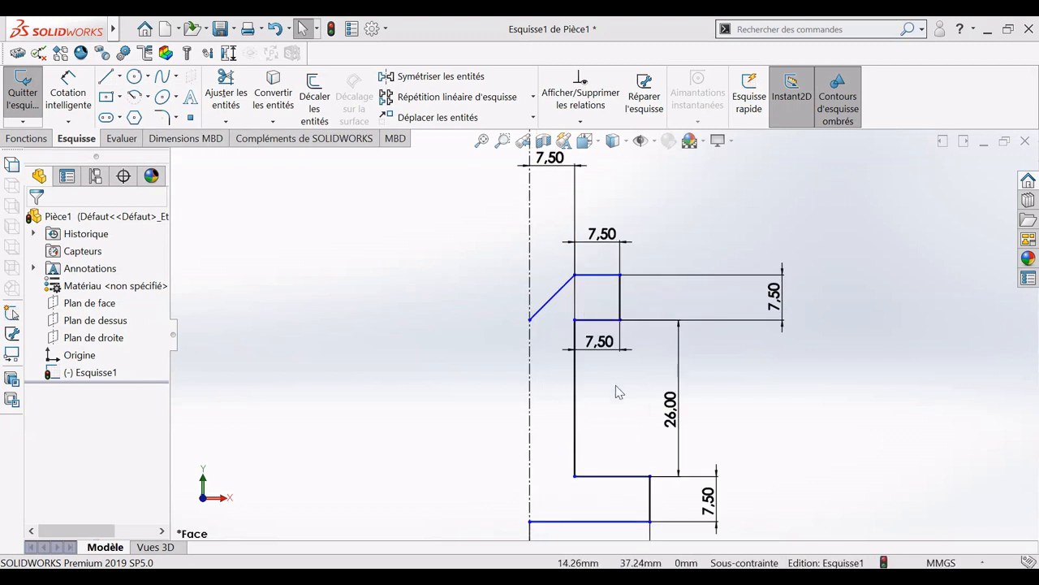
left_click(68, 91)
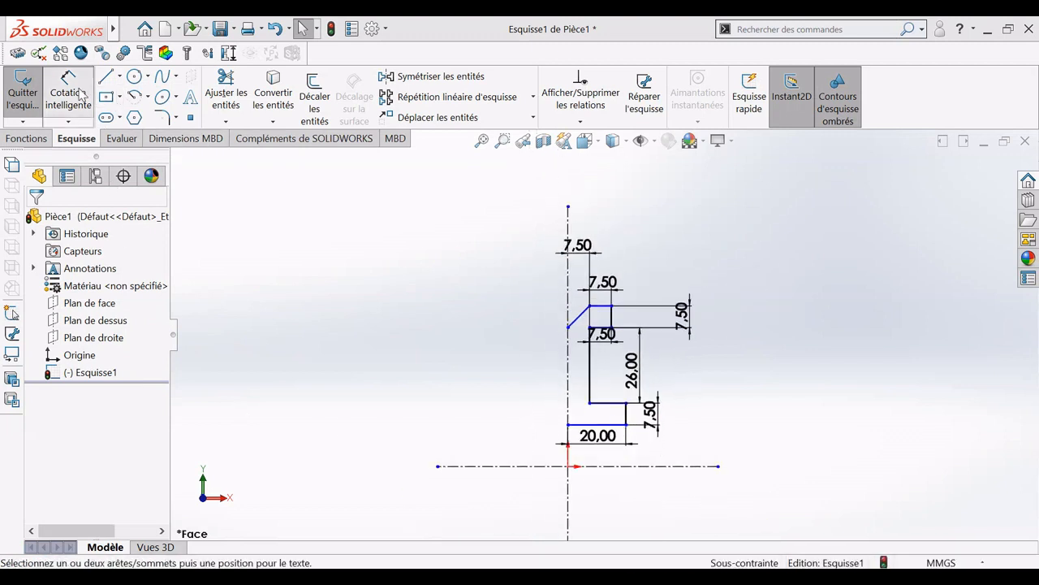
left_click(578, 424)
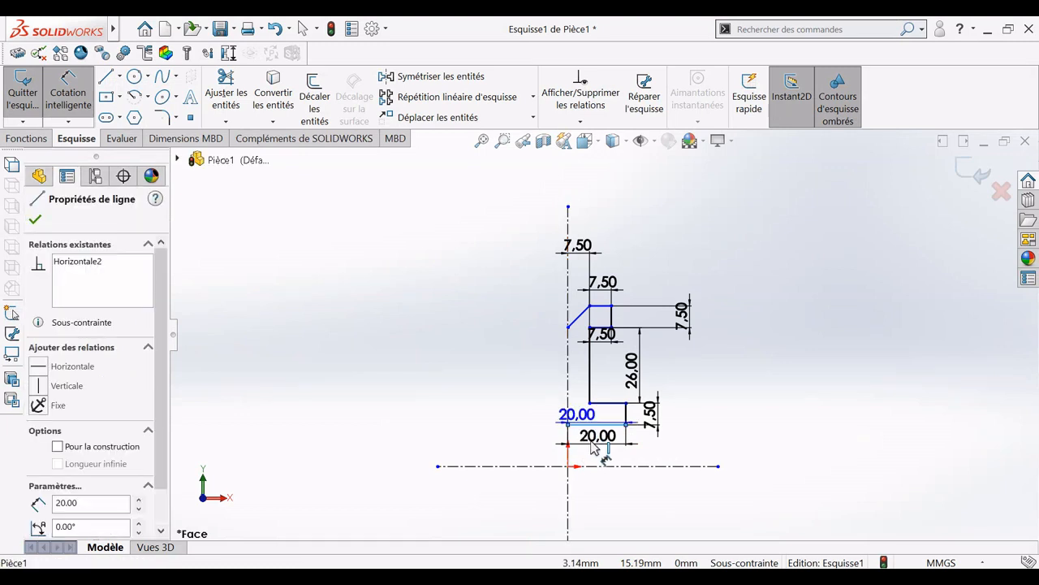
left_click(624, 467)
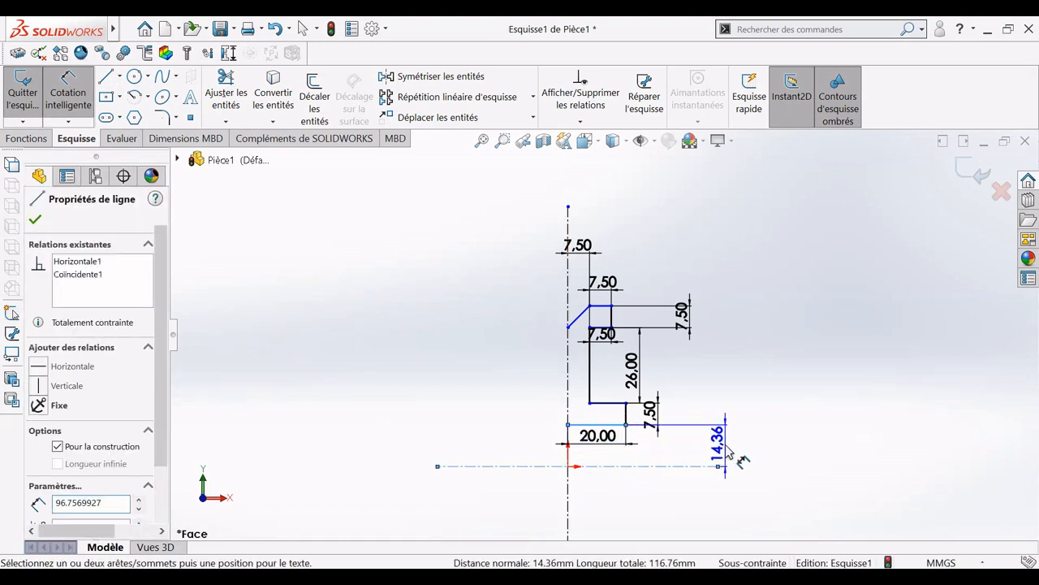
left_click(740, 460)
type("13")
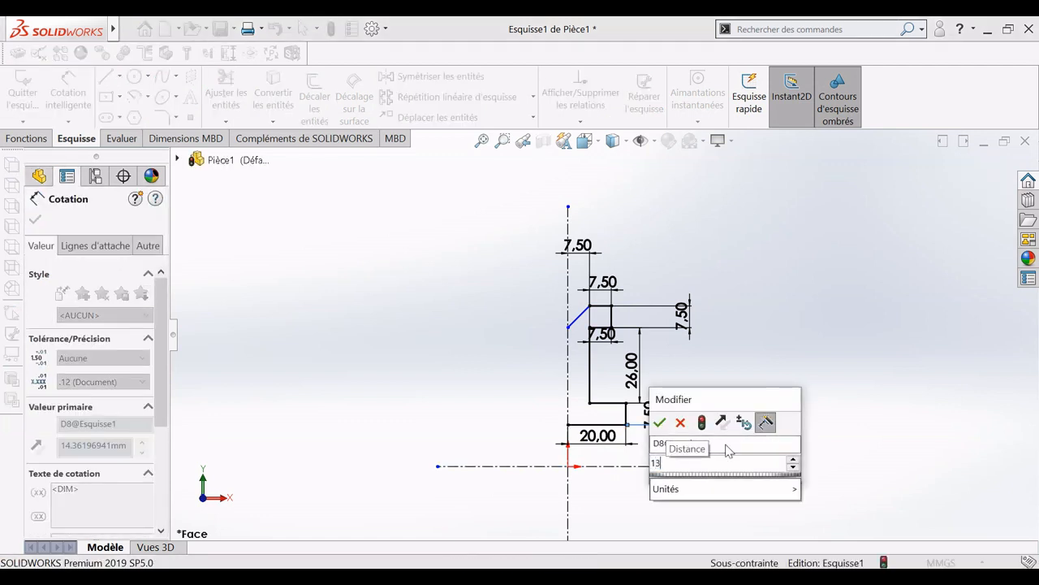
key("Return")
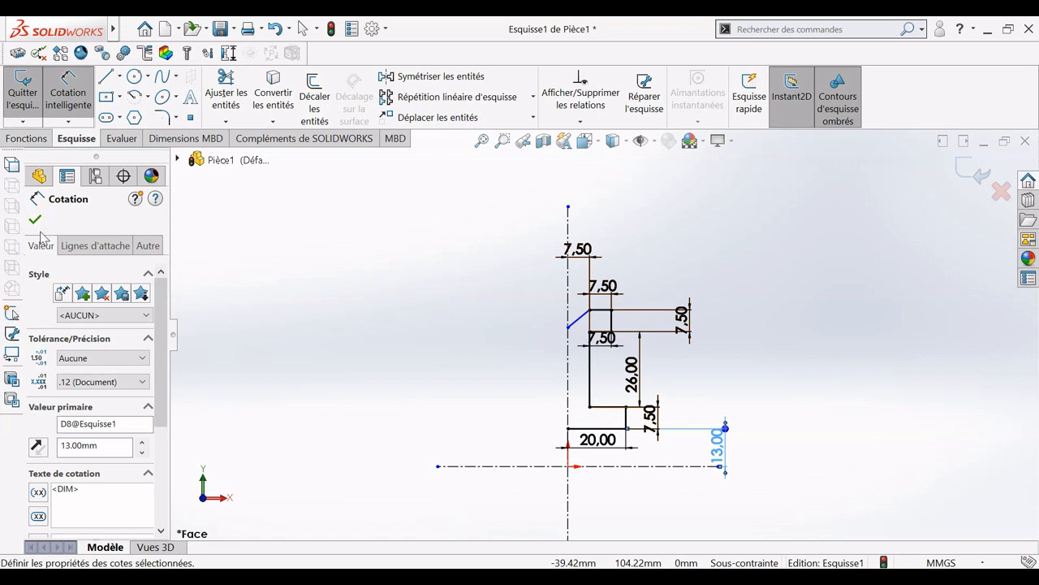
key("Escape")
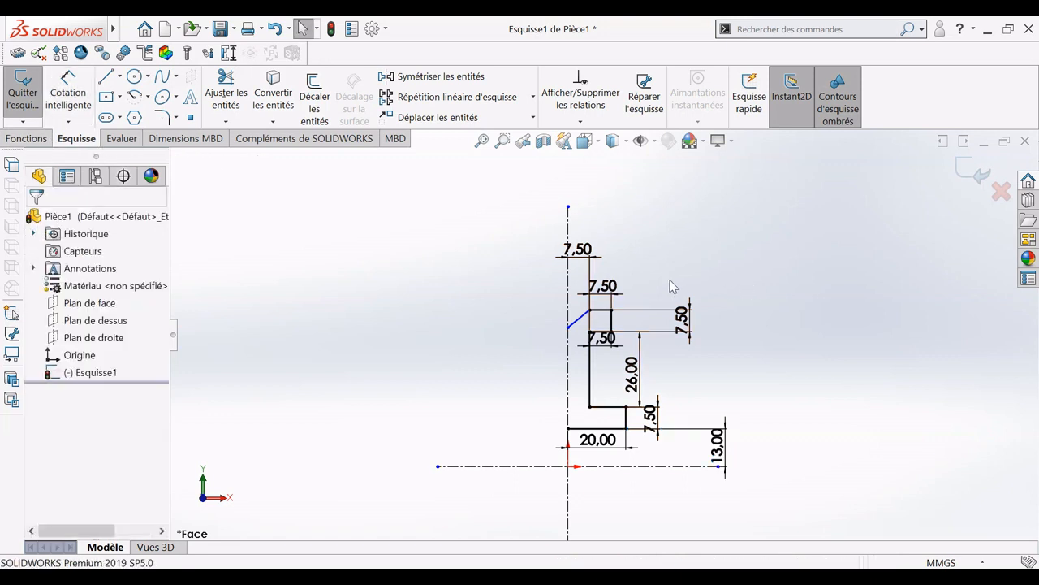
Mirror the whole half profile about the vertical centreline, keeping the original lines
left_click_drag(671, 279, 578, 445)
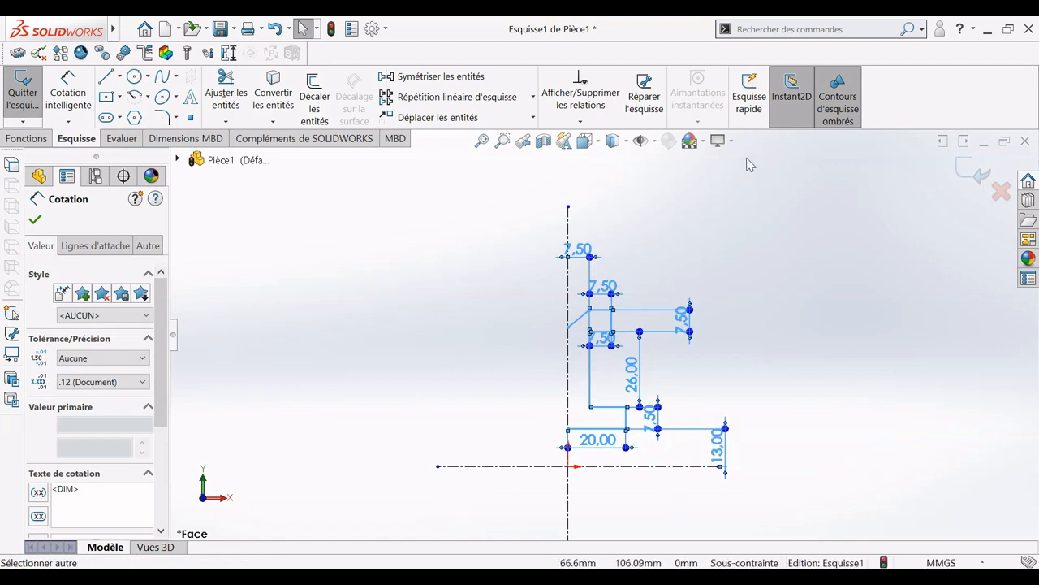
left_click(434, 76)
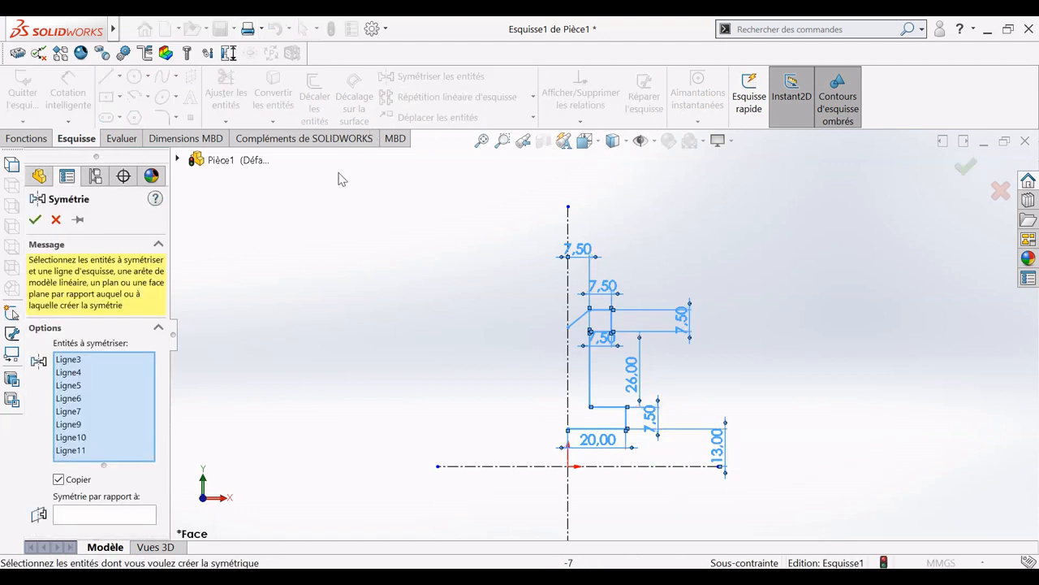
left_click(83, 513)
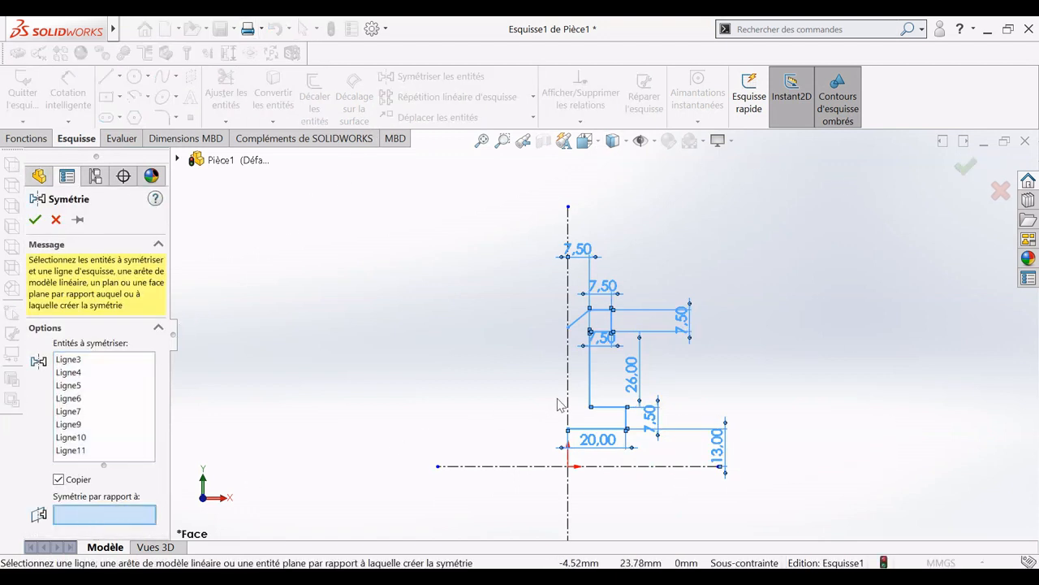
left_click(569, 457)
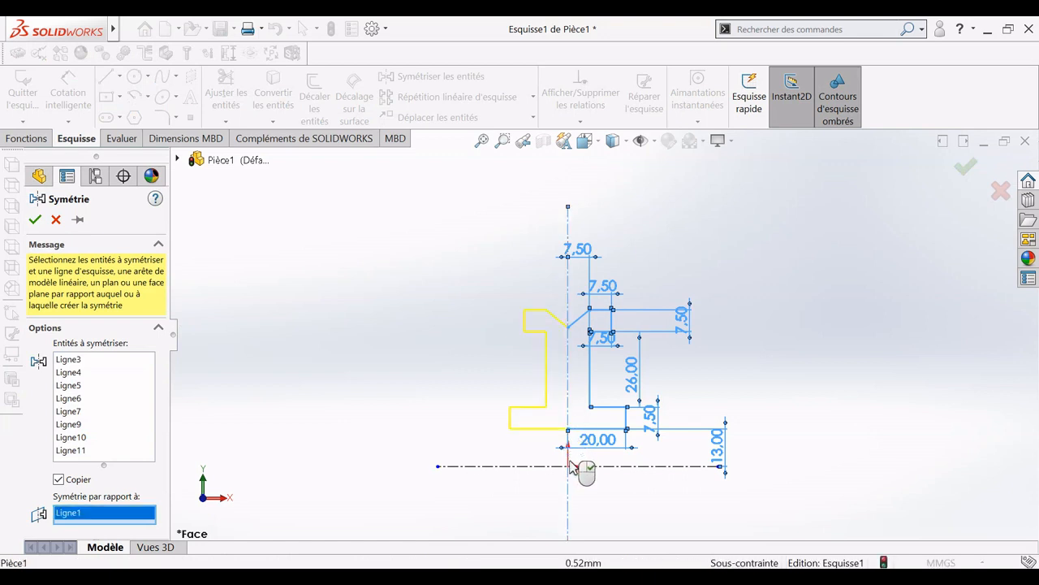
left_click(35, 219)
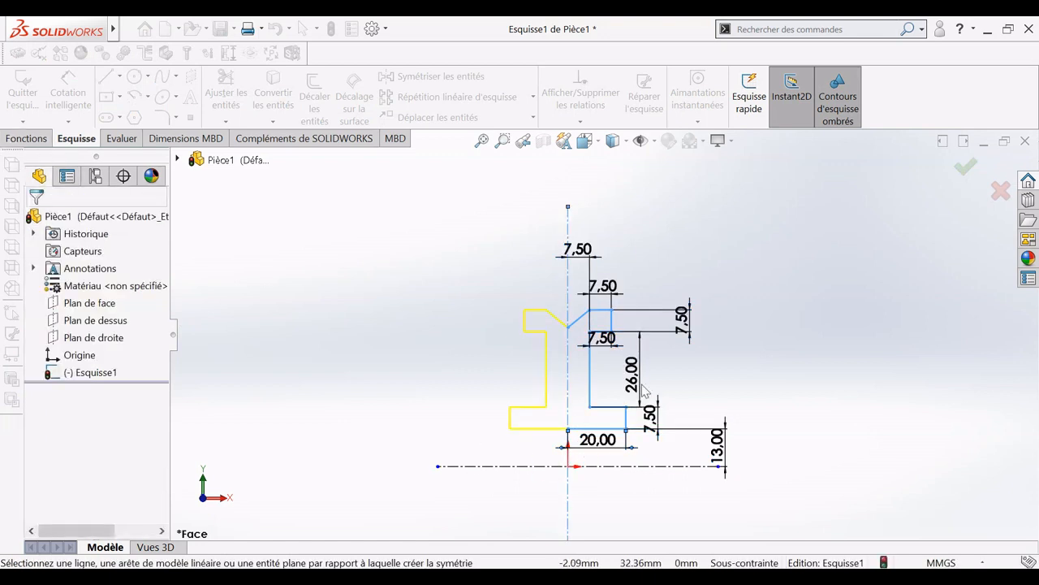
scroll(615, 299, "down", 2)
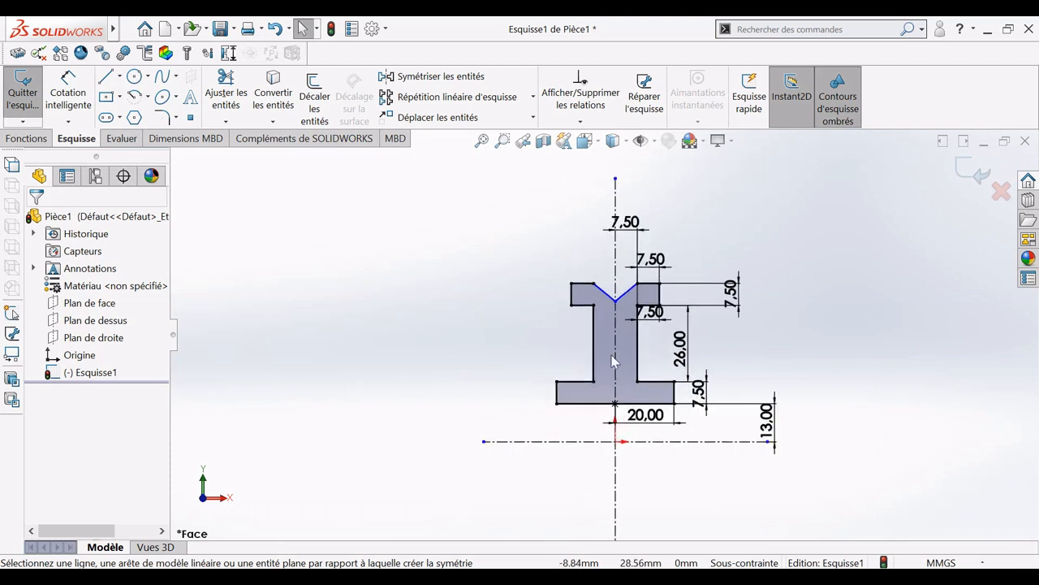
scroll(602, 395, "down", 5)
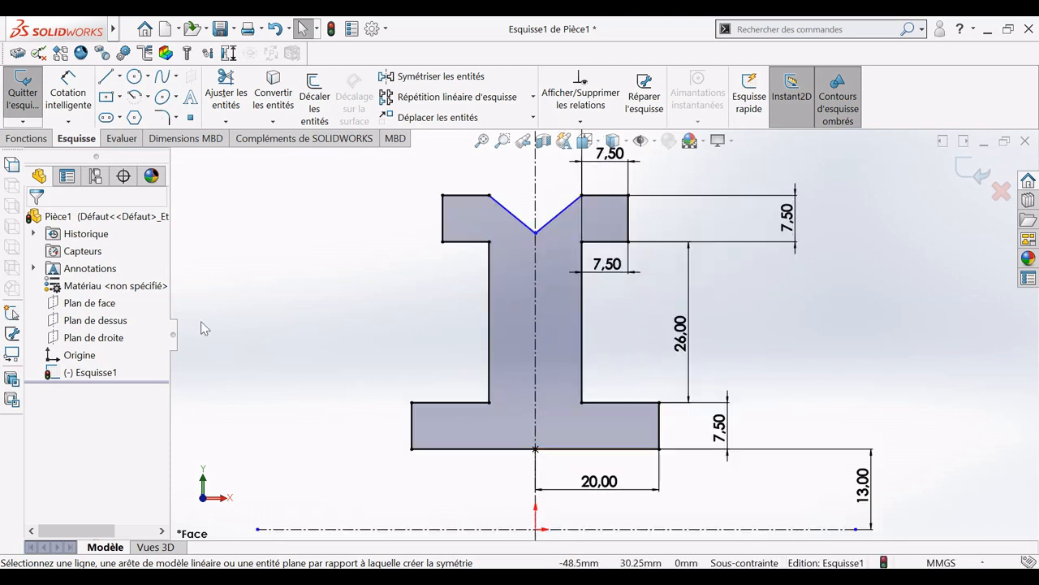
left_click(29, 139)
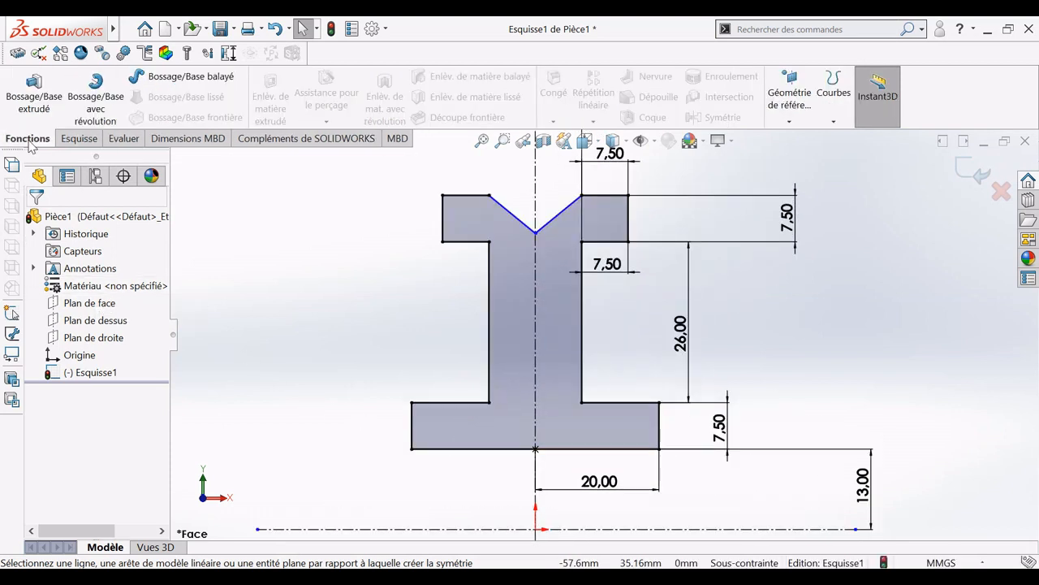
left_click(165, 75)
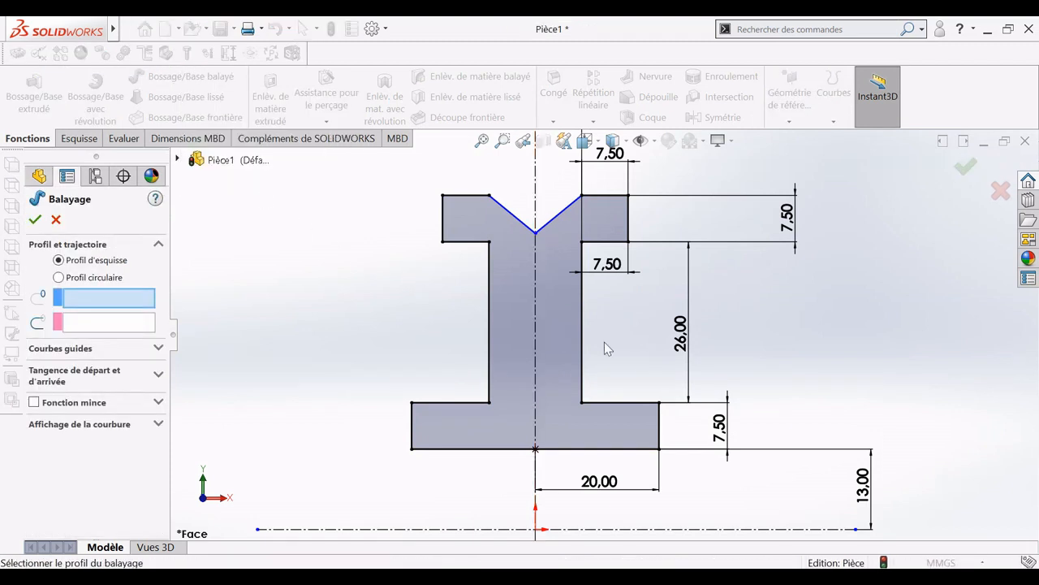
left_click(55, 219)
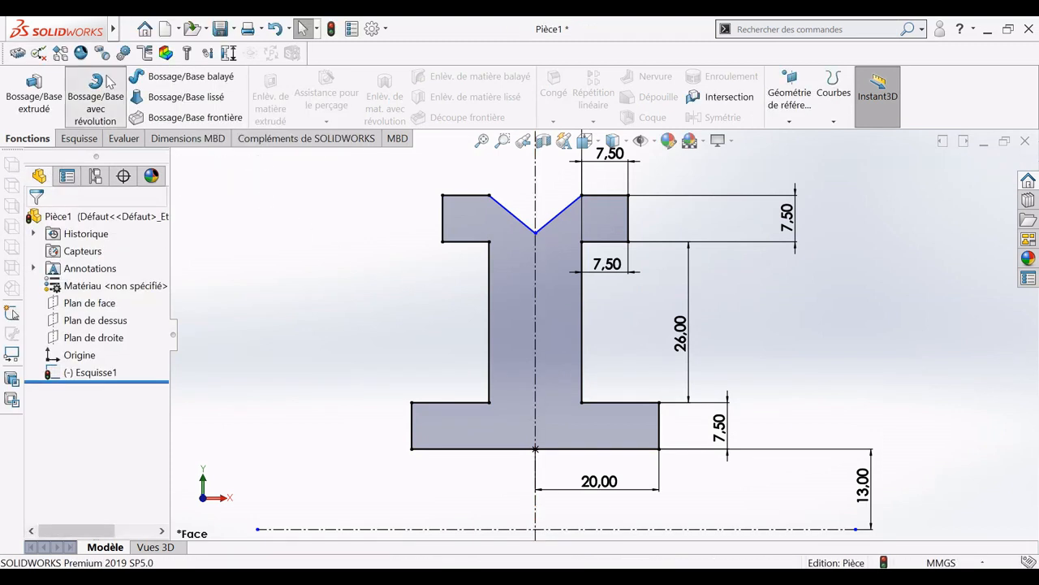
left_click(95, 97)
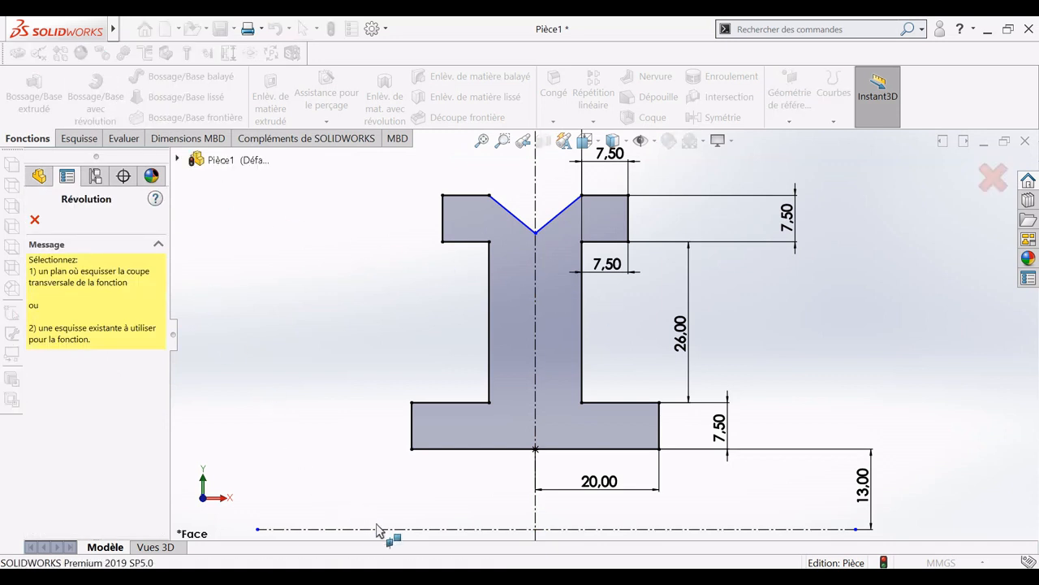
left_click(35, 219)
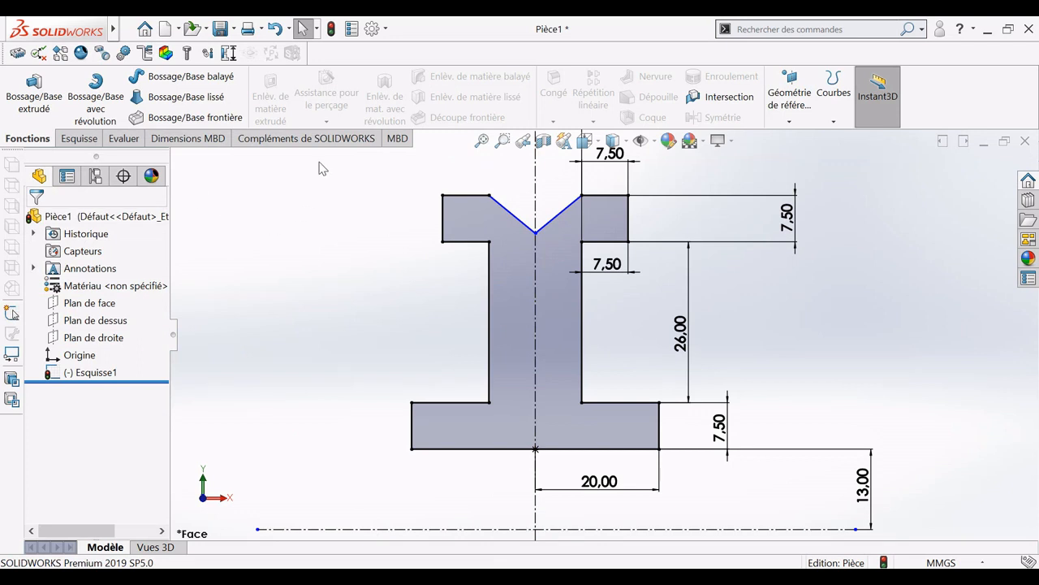
mouse_move(320, 163)
left_mouse_down()
mouse_move(605, 356)
mouse_move(723, 484)
left_mouse_up()
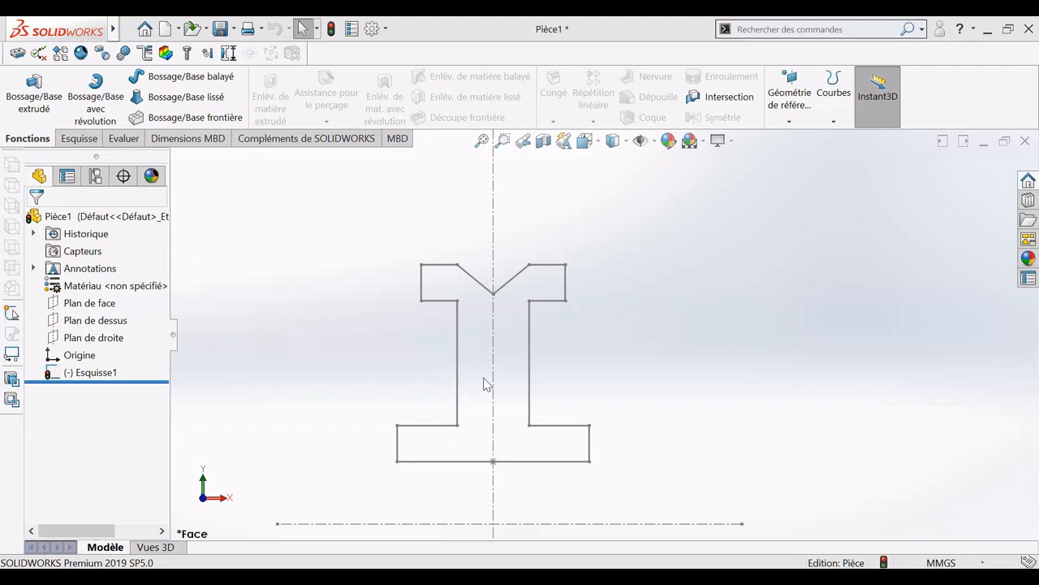
scroll(390, 360, "up", 1)
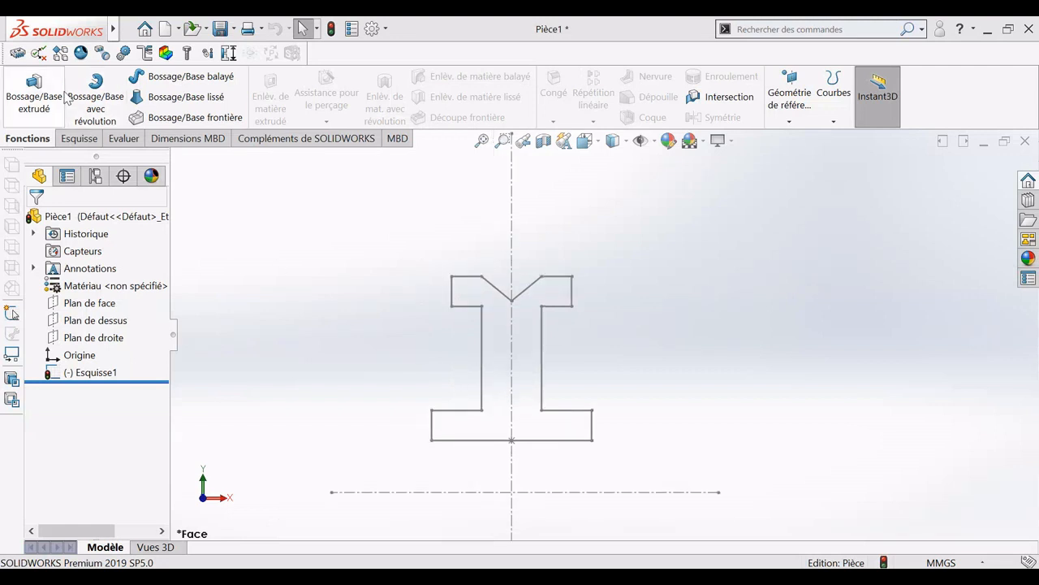
Revolve the mirrored profile 360 degrees about the horizontal centreline to make a solid boss
left_click(90, 96)
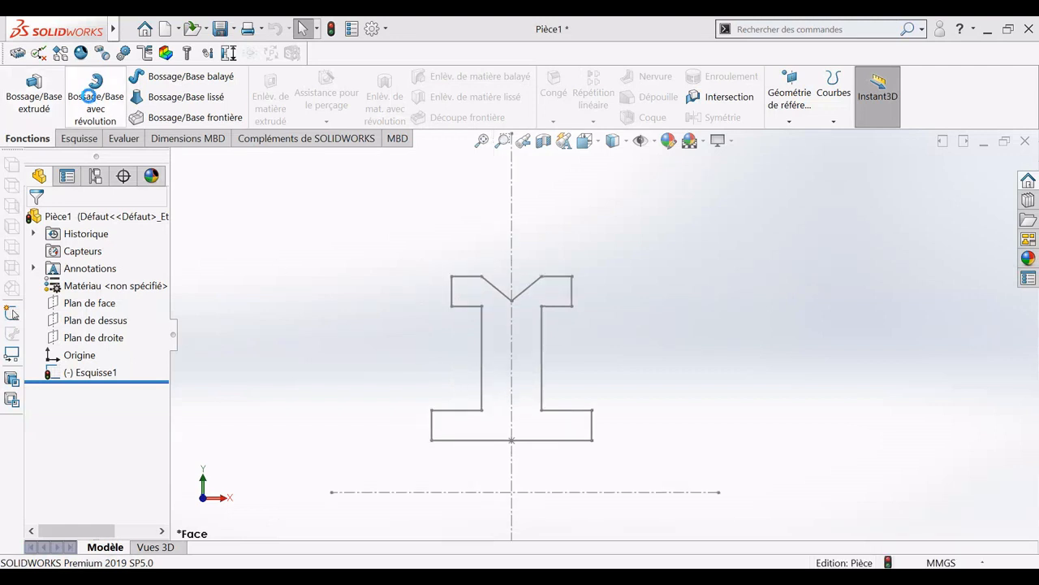
left_click(441, 492)
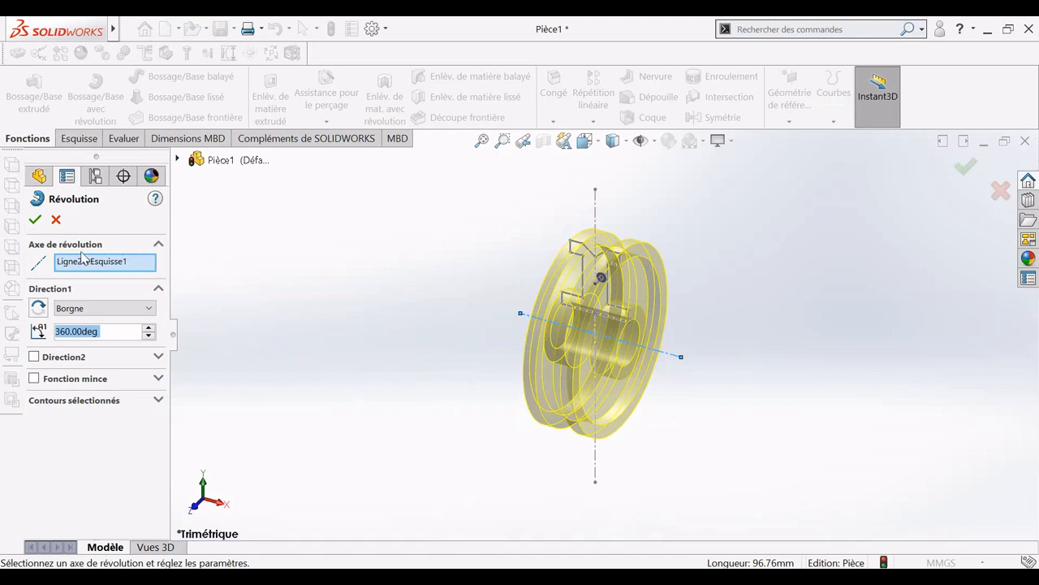
left_click(39, 221)
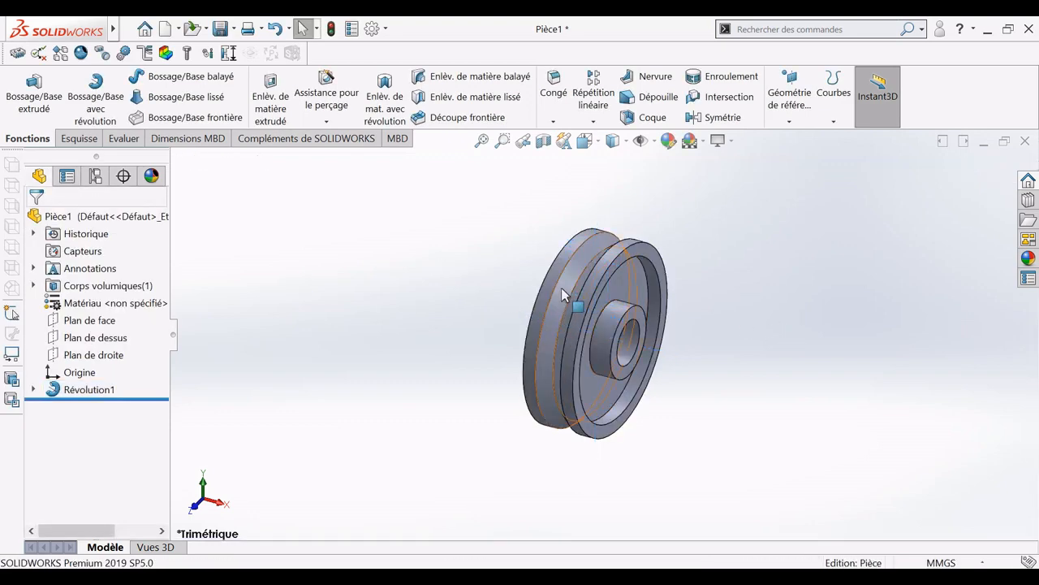
Fillet the outer circular edges of both pulley rims with a 1 mm radius
scroll(611, 262, "down", 3)
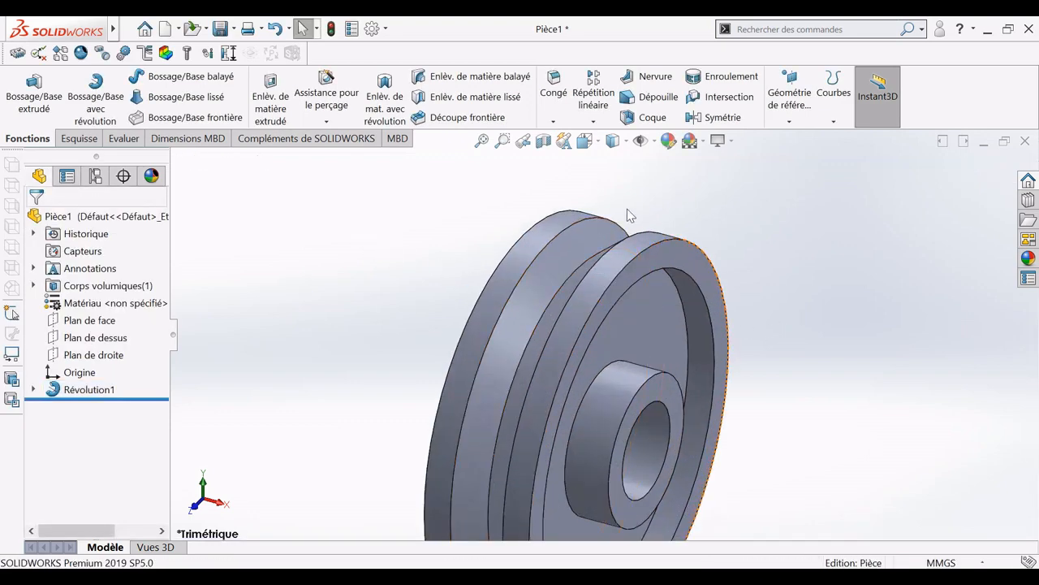
left_click(559, 81)
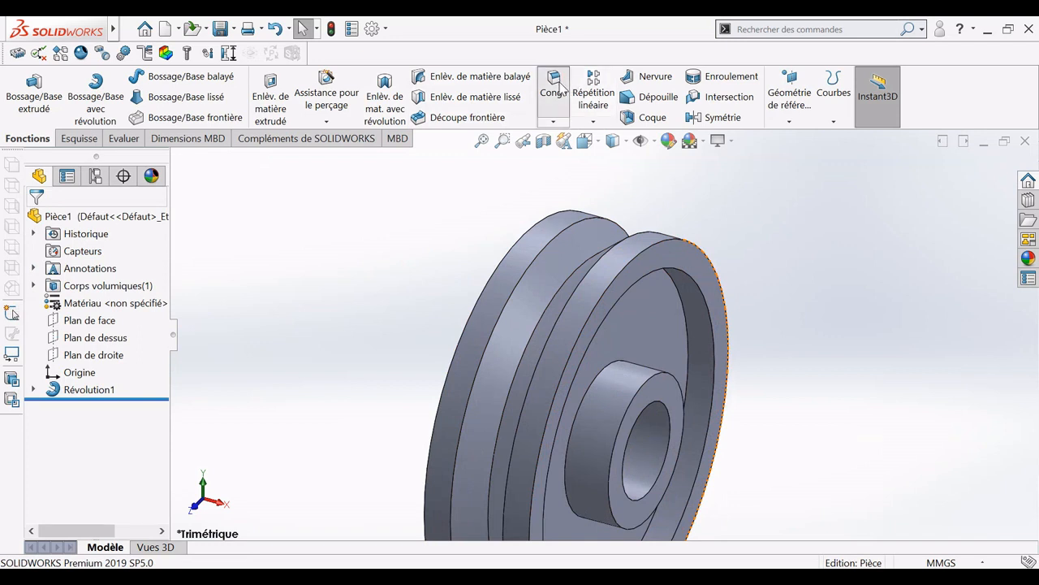
left_click(589, 264)
left_click(508, 253)
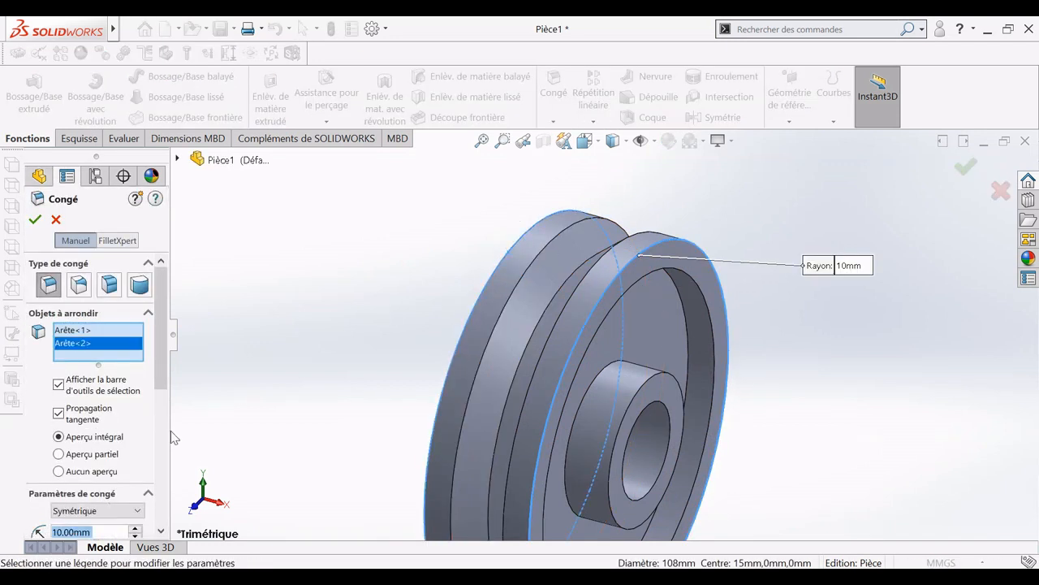
type("1")
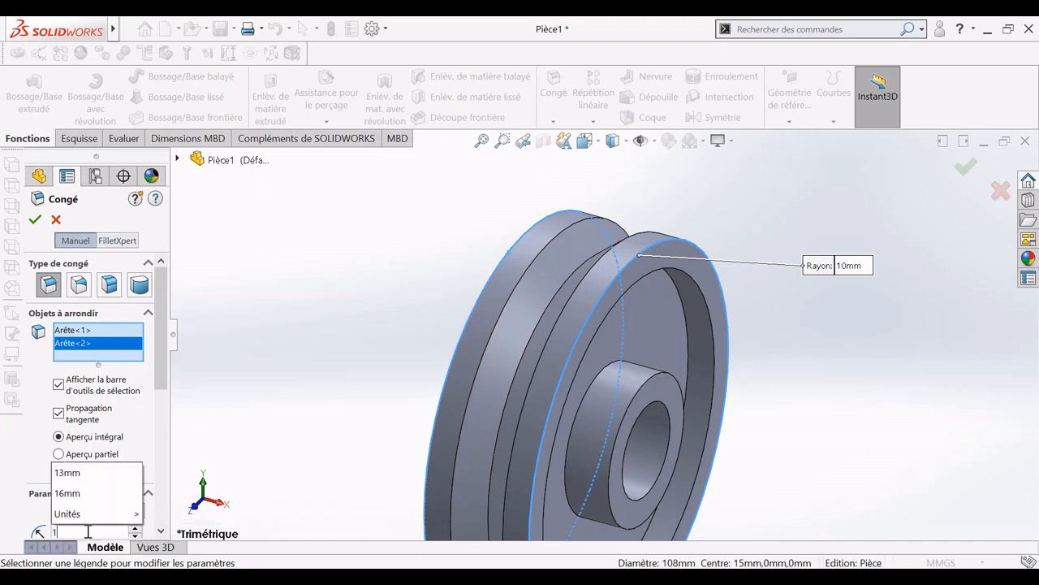
key("Return")
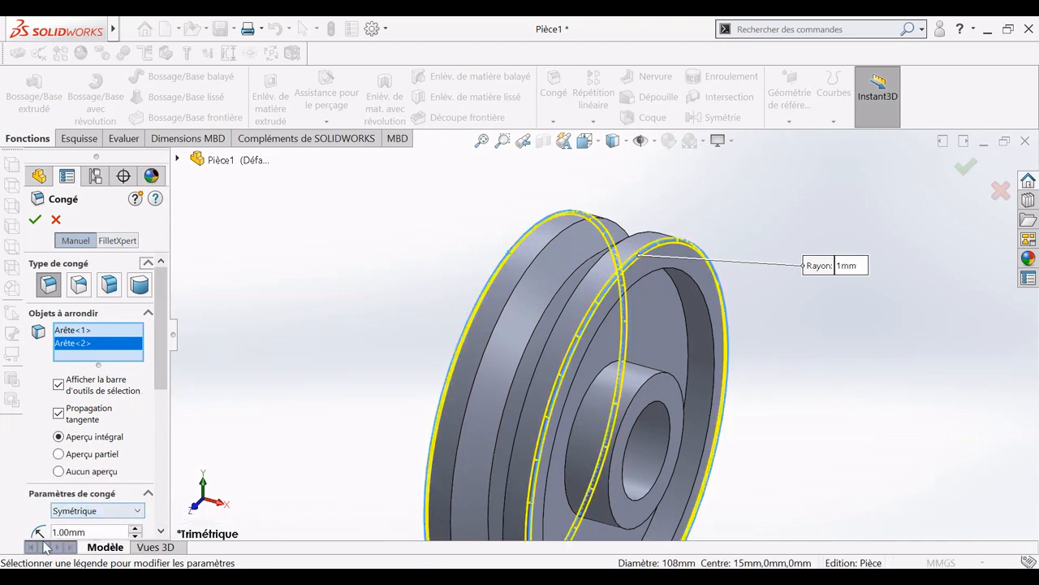
left_click(35, 220)
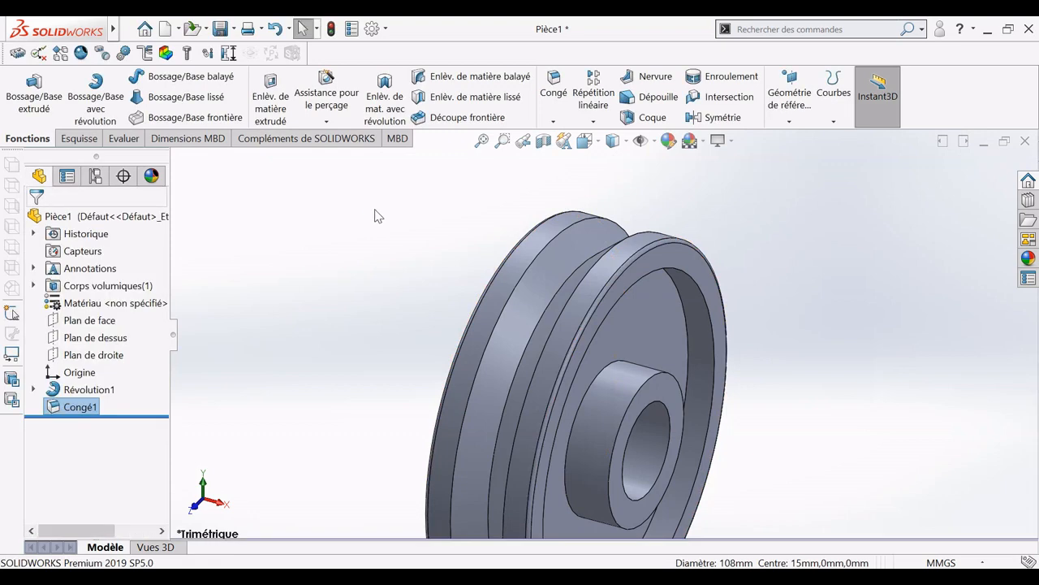
Rotate and zoom around the pulley to examine its rims, groove, side face and hub bore
scroll(416, 297, "up", 2)
right_click(452, 333)
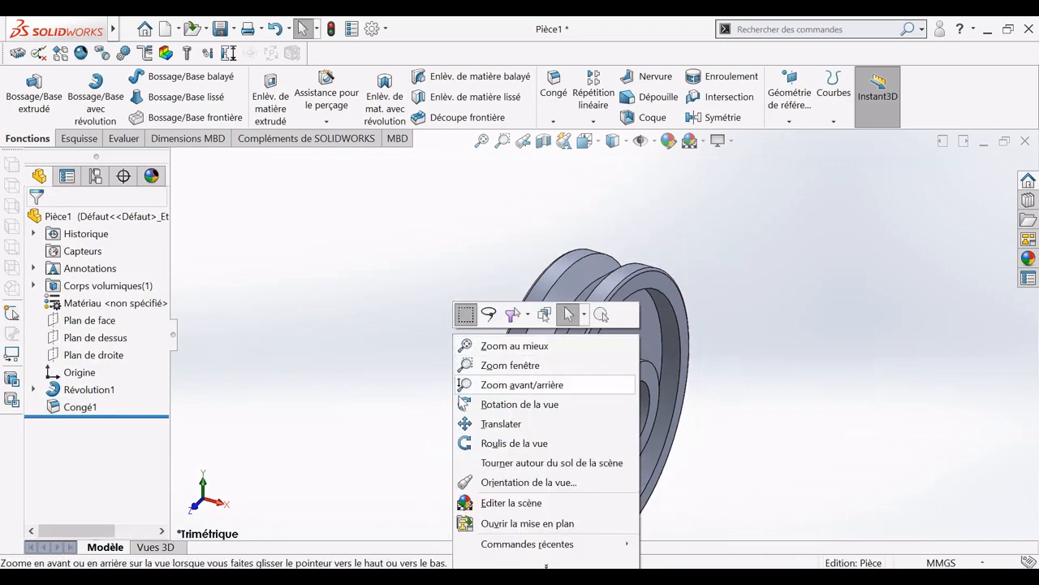
left_click(485, 387)
scroll(560, 406, "down", 1)
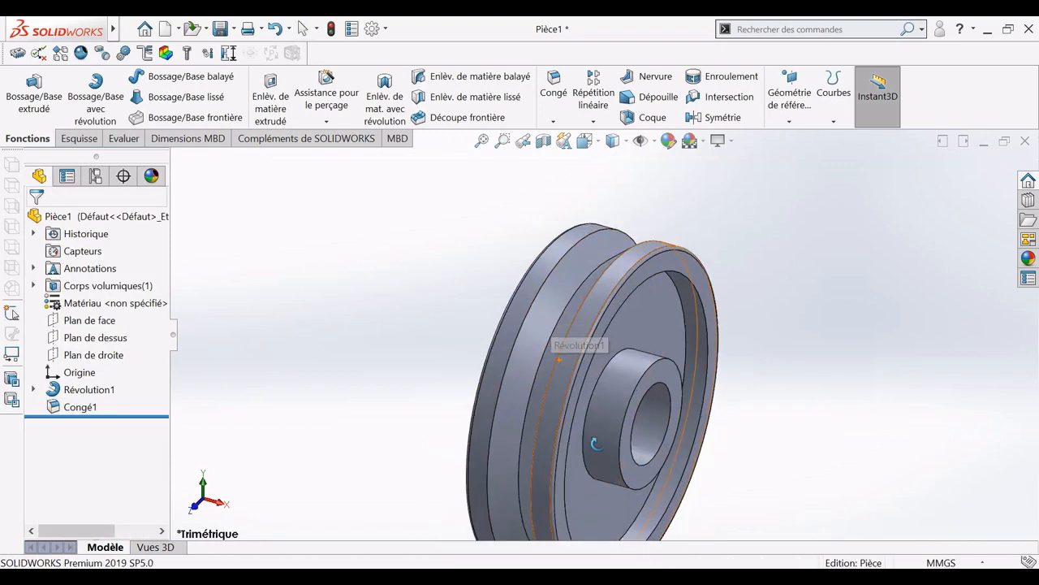
scroll(594, 449, "up", 3)
scroll(597, 471, "down", 2)
left_click_drag(774, 376, 797, 494)
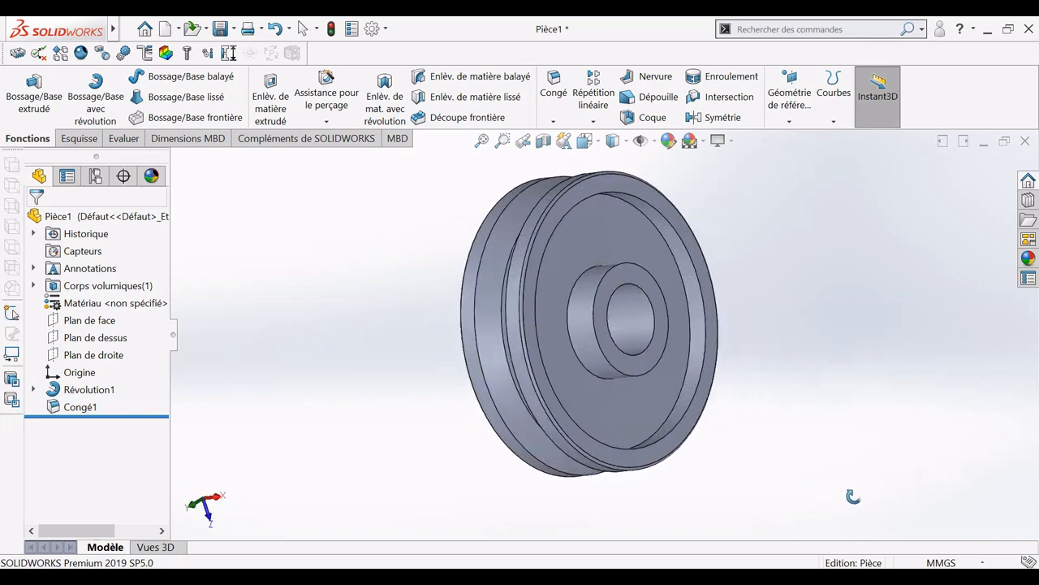